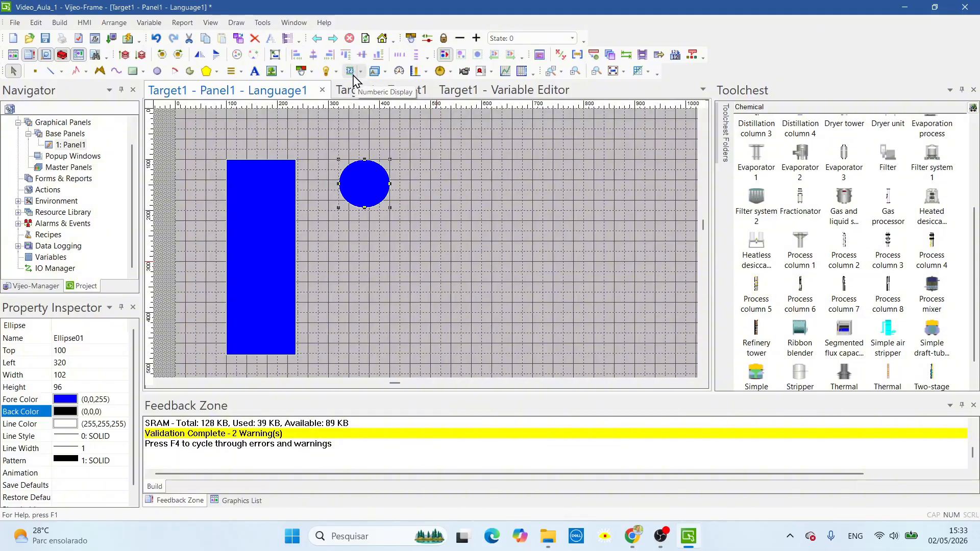
Place a numeric display about 100 by 60 above the blue rectangle, with Input Mode enabled
click(351, 73)
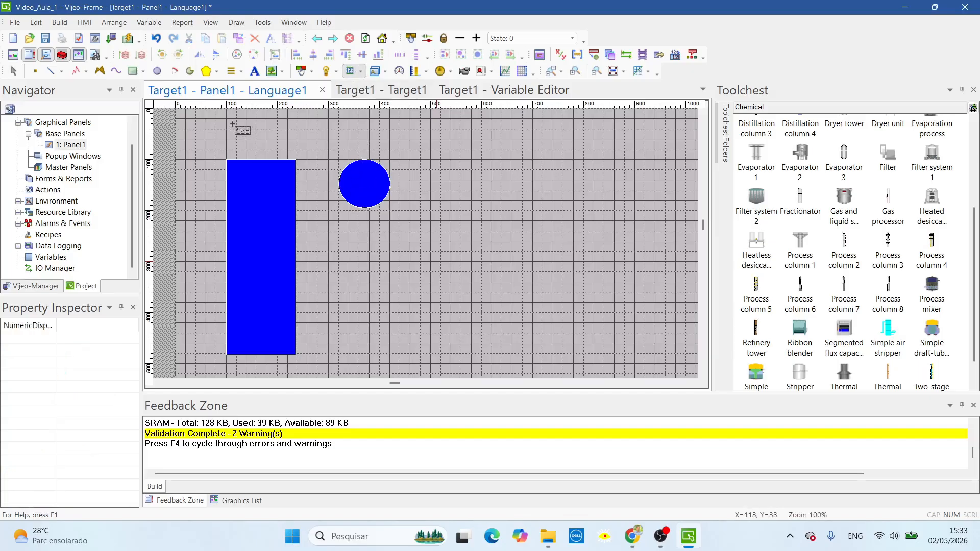
drag(236, 122, 289, 147)
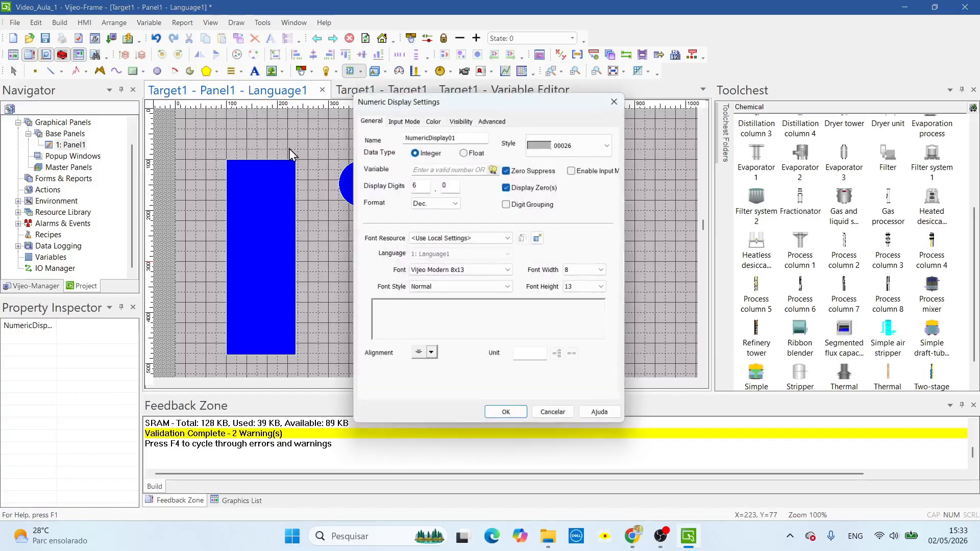
click(507, 169)
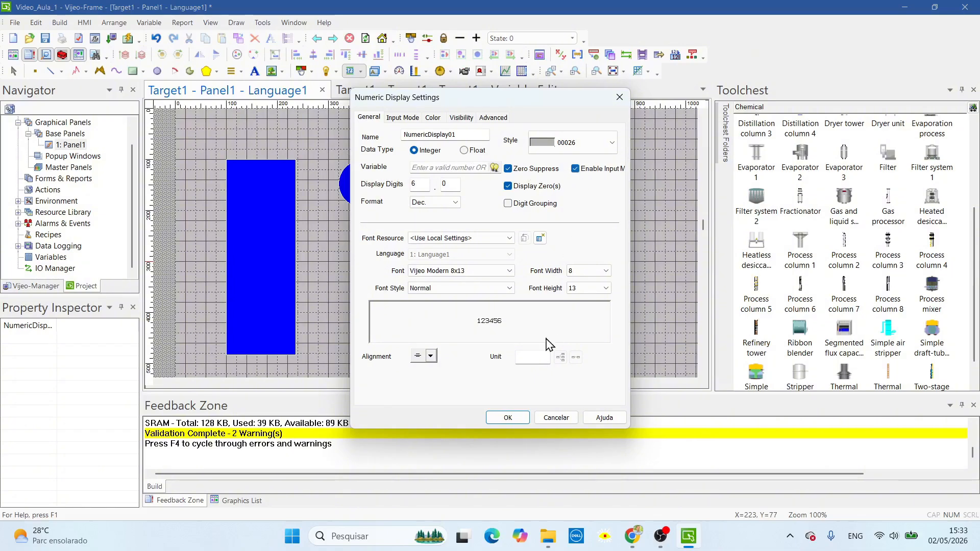
click(509, 418)
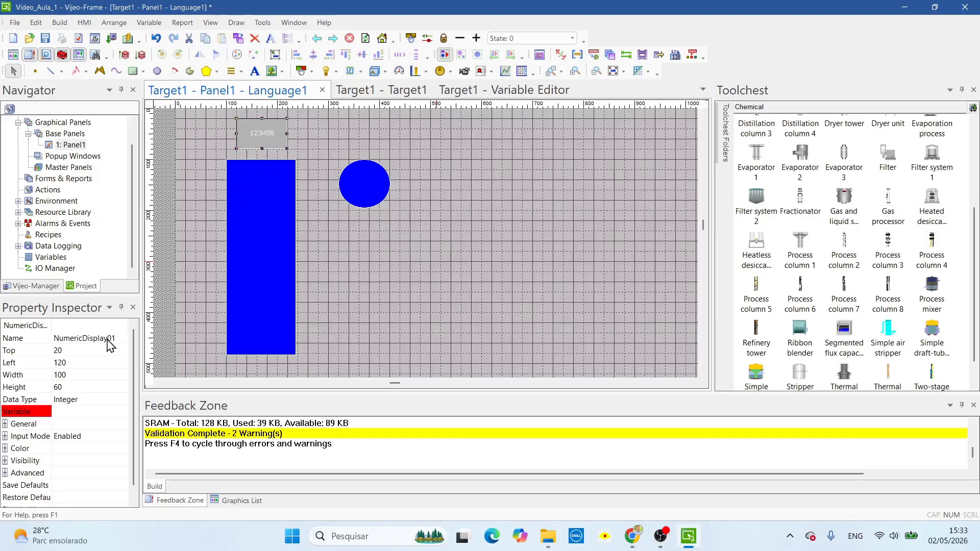
click(17, 414)
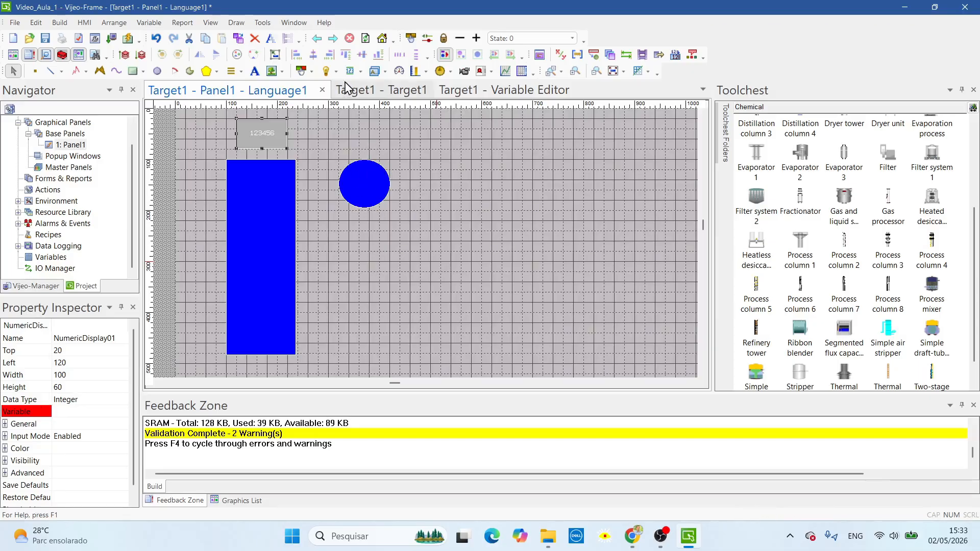
Place a switch about 100 by 60 above the blue circle and give it the static label "LIGA"
click(301, 71)
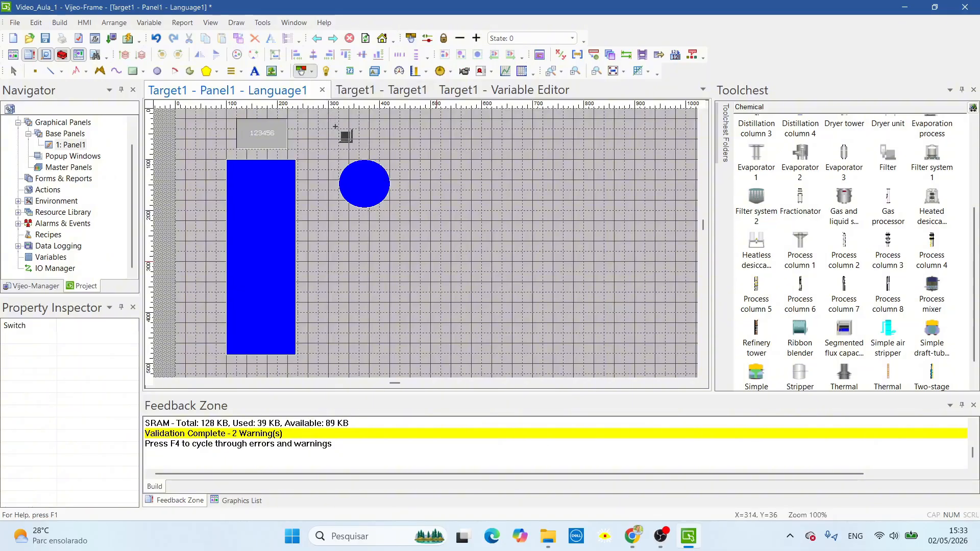
drag(338, 119, 387, 150)
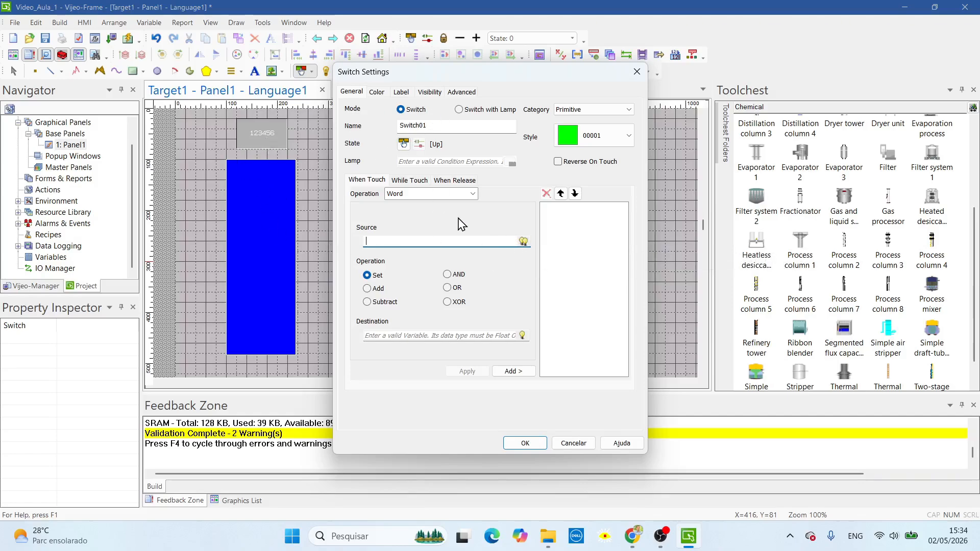
click(378, 93)
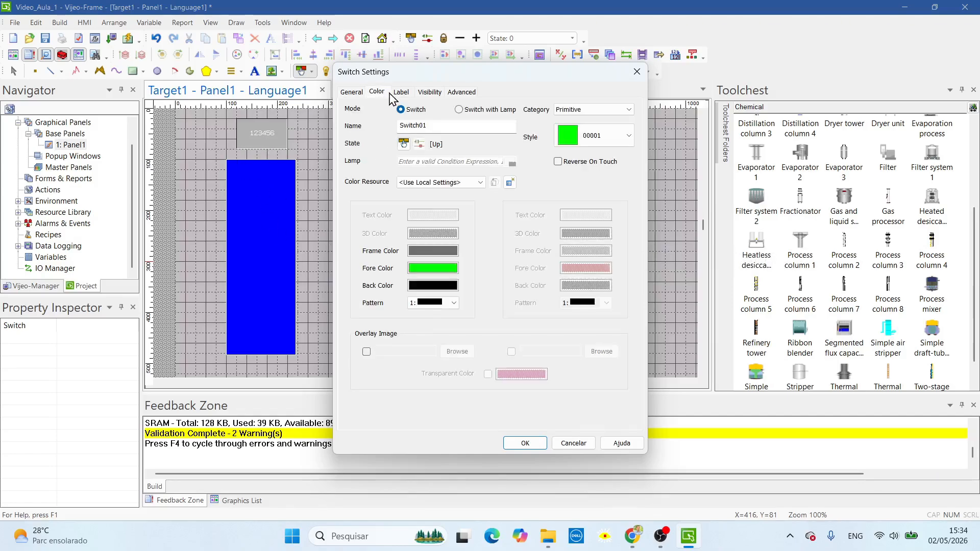
click(401, 93)
click(428, 111)
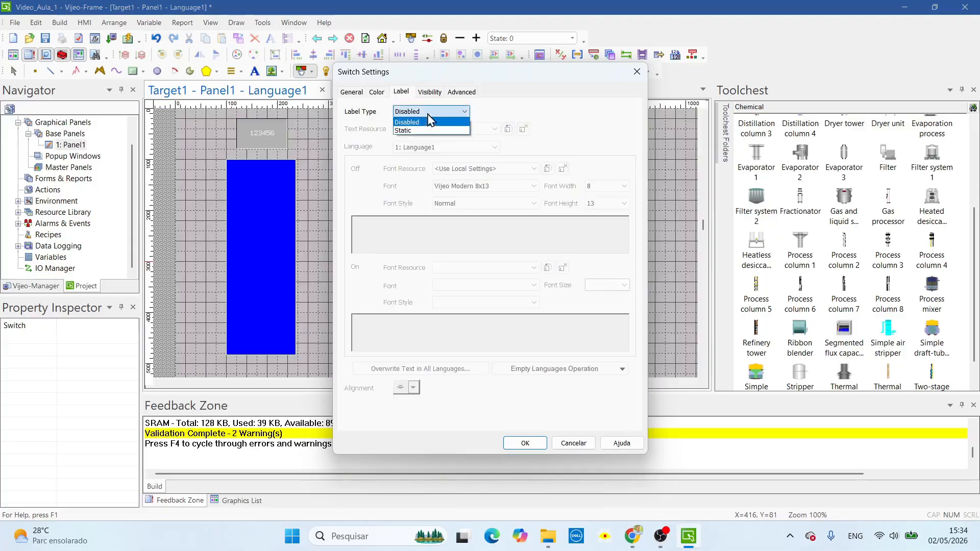
click(419, 136)
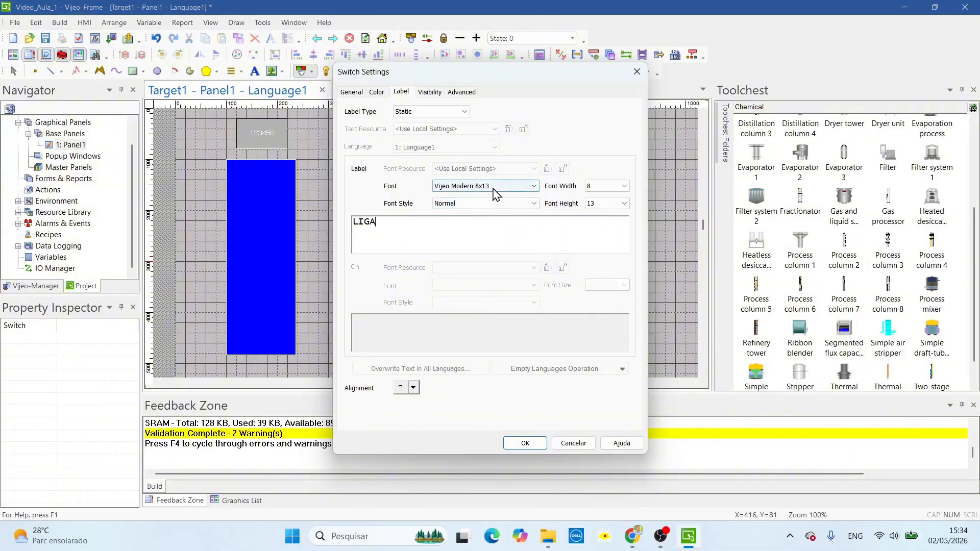
Format the switch label in Vijeo-S Utah (WF), size 20, bold, and accept the switch settings
click(526, 186)
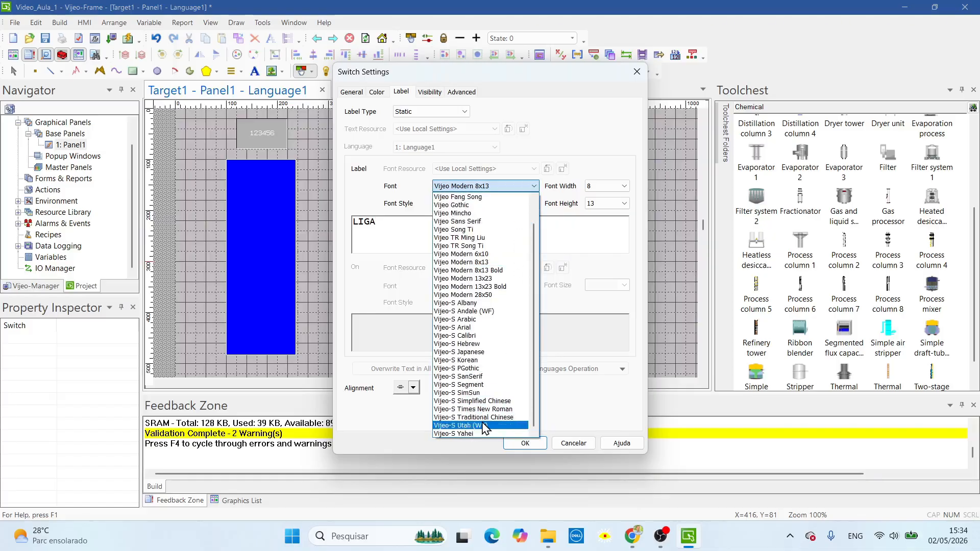
click(472, 426)
click(624, 186)
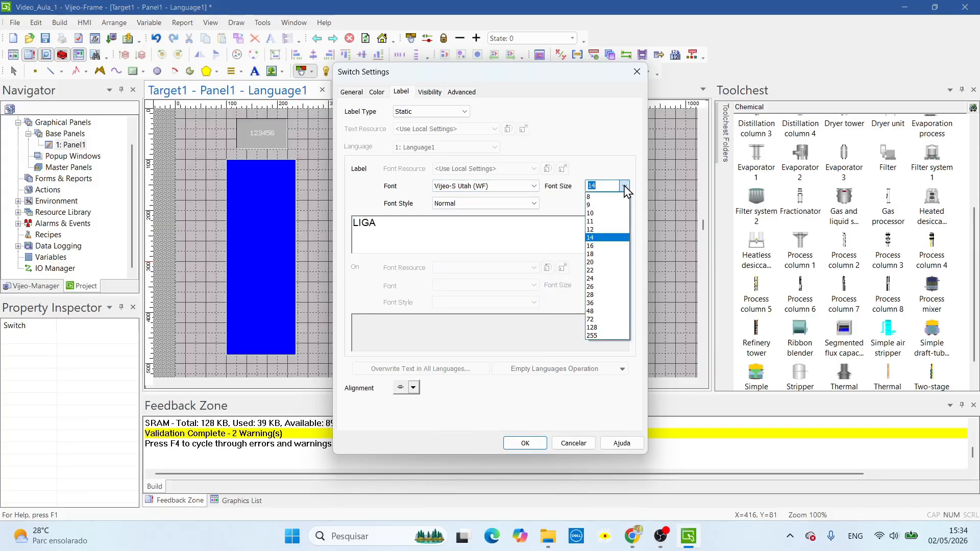
click(605, 262)
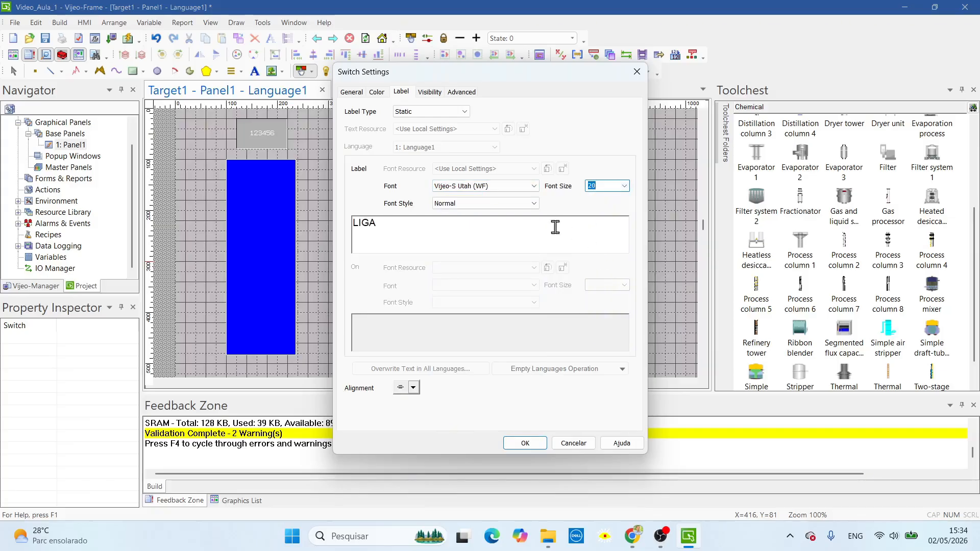
click(534, 205)
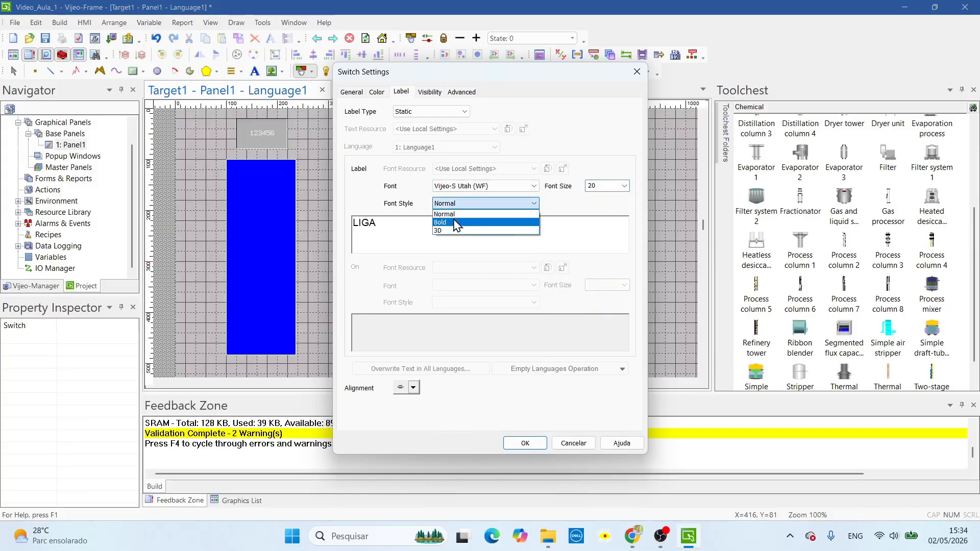
click(456, 223)
click(522, 442)
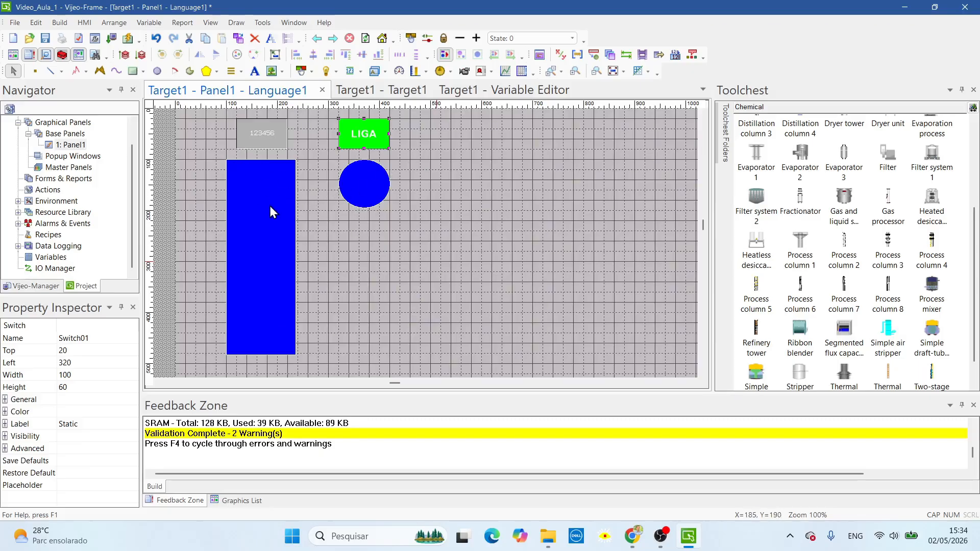
Create an internal variable named Nivel with data type INT in the Variable Editor
double_click(51, 257)
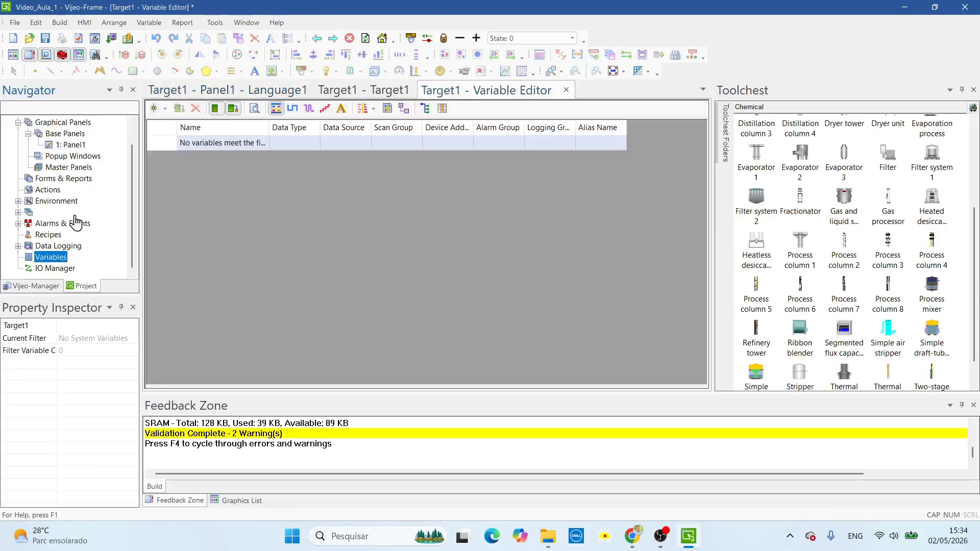
click(153, 108)
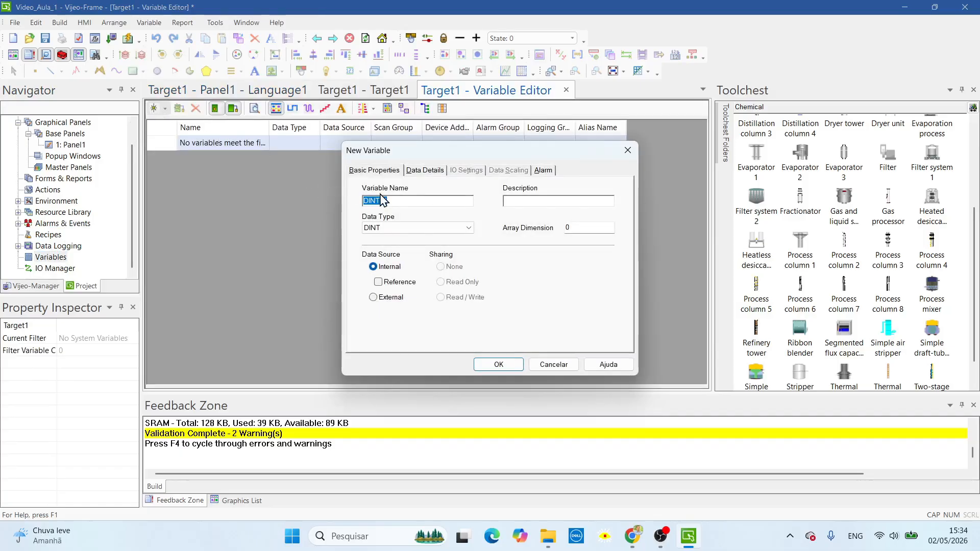
text(nIVEL)
drag(382, 201, 359, 208)
text(Nivel)
click(408, 228)
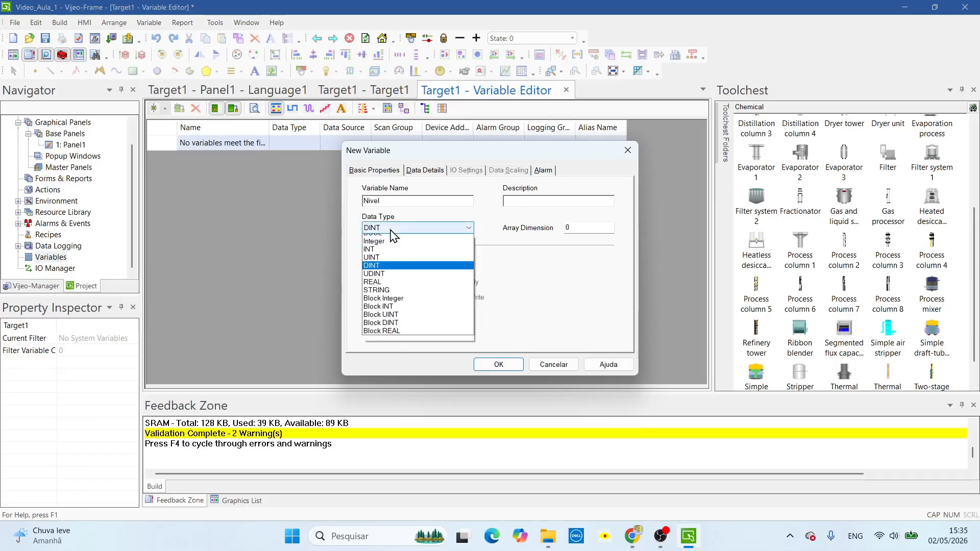
click(380, 259)
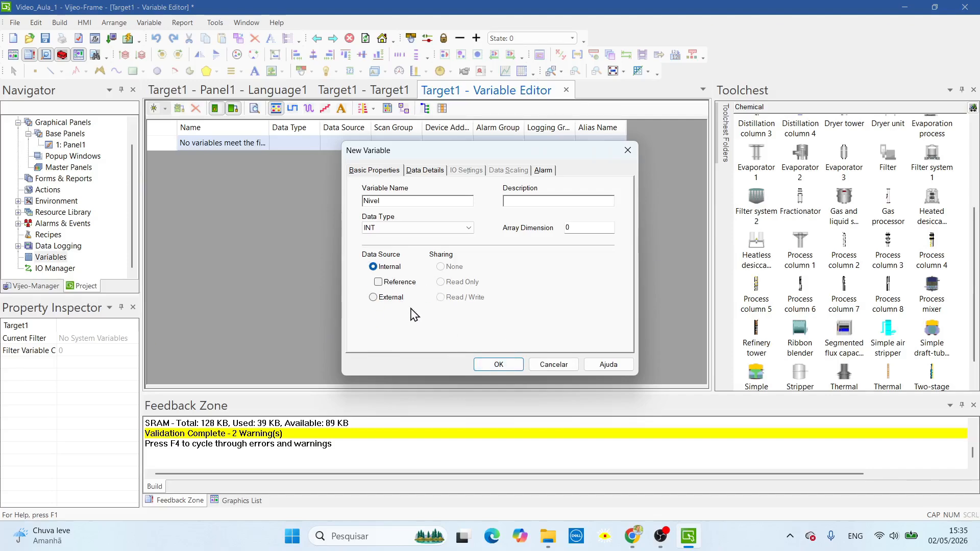
click(497, 364)
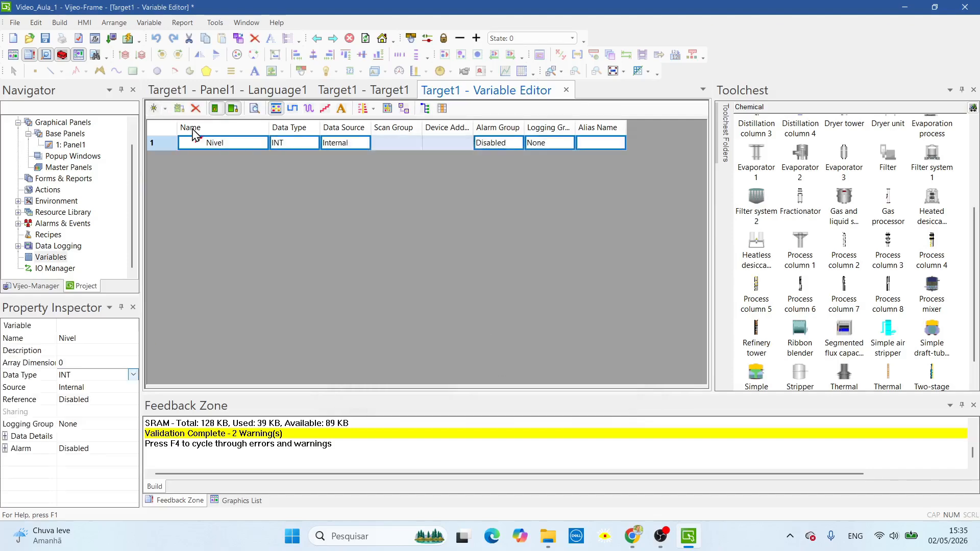
Create an internal variable named LED with data type BOOL, and save the project
click(154, 109)
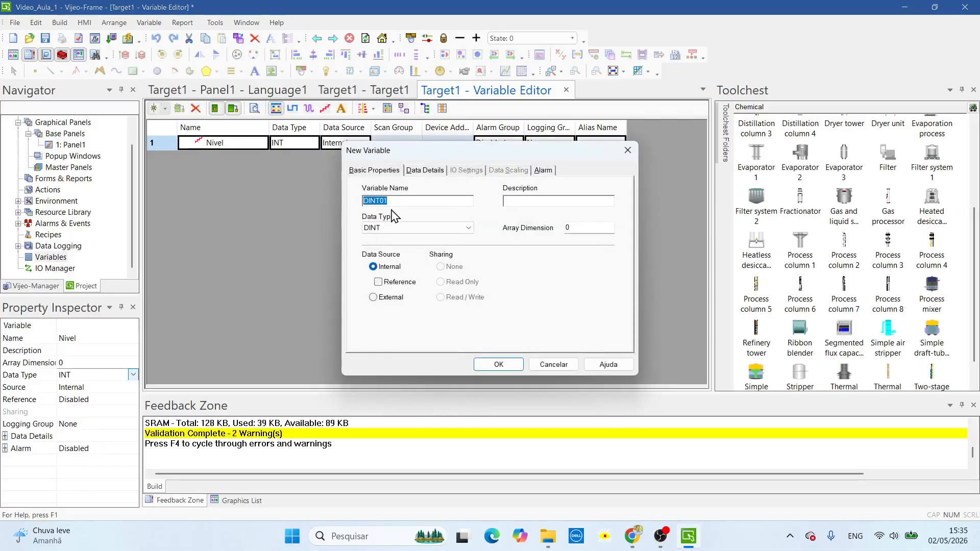
text(LED)
click(431, 234)
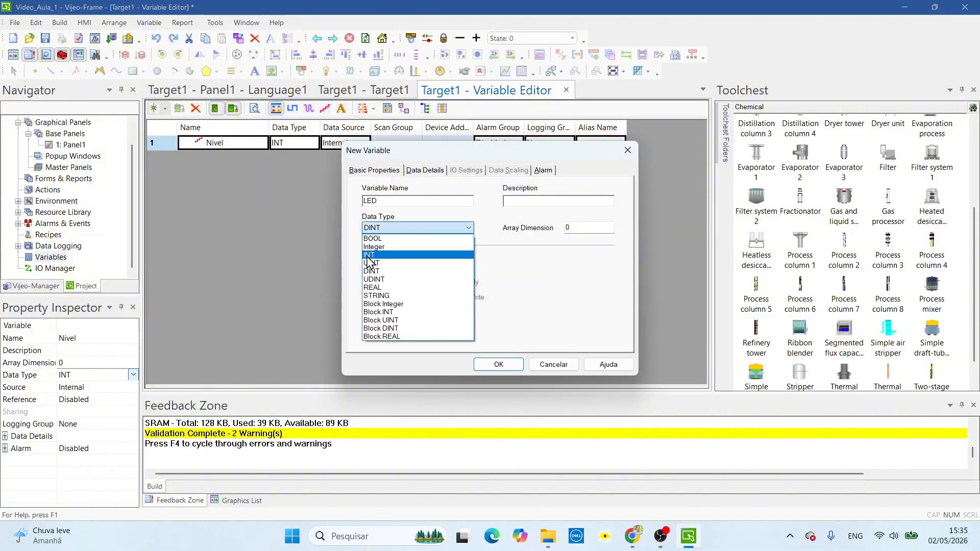
click(372, 240)
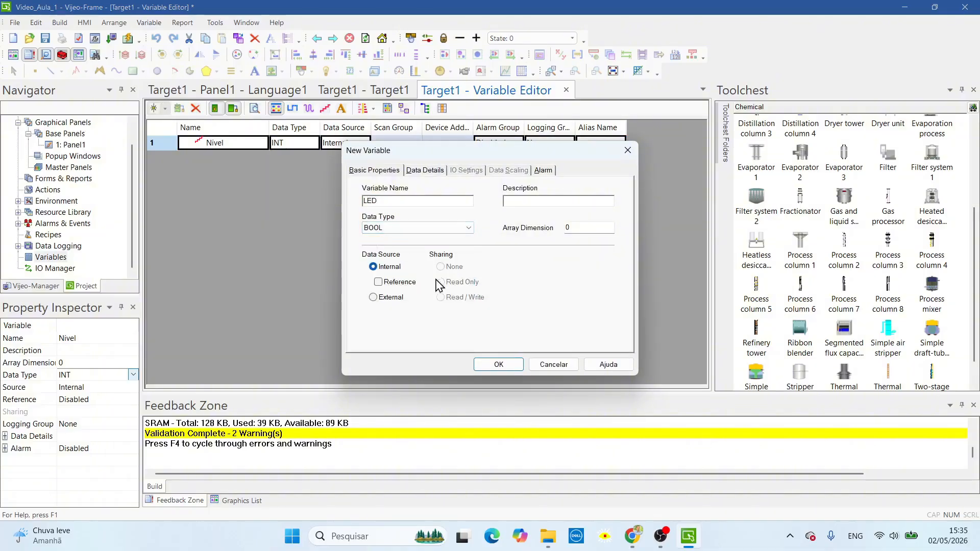
click(497, 365)
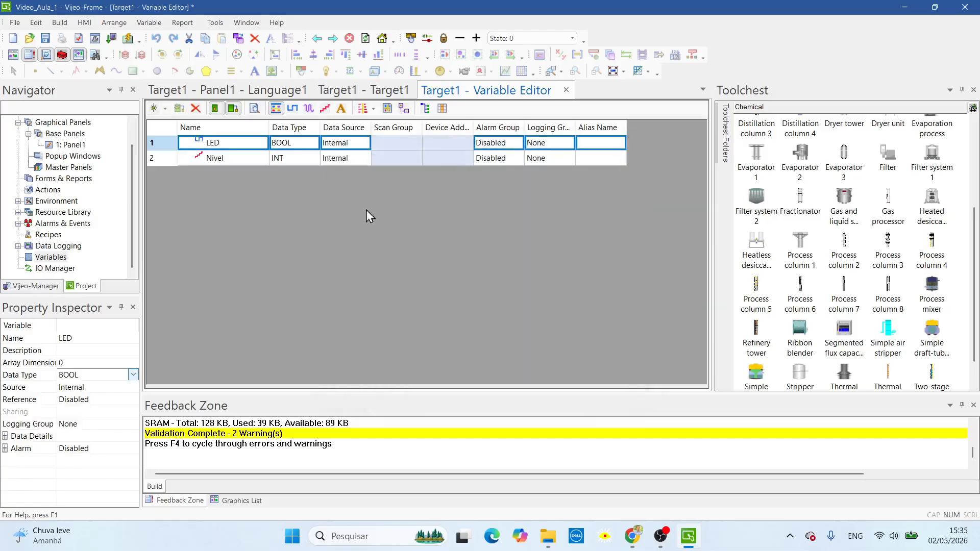
click(45, 47)
Assign the variable Nivel to the numeric display on Panel1
click(249, 94)
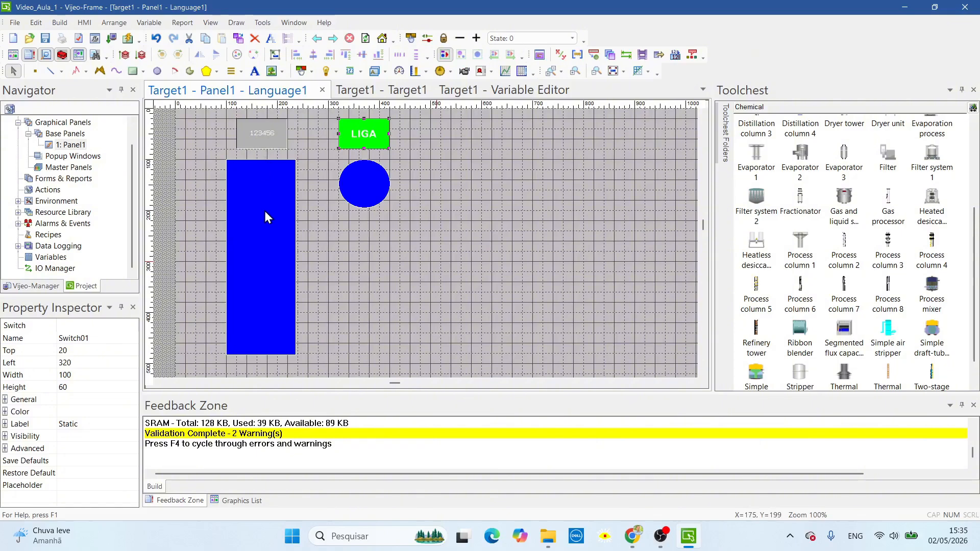
click(260, 133)
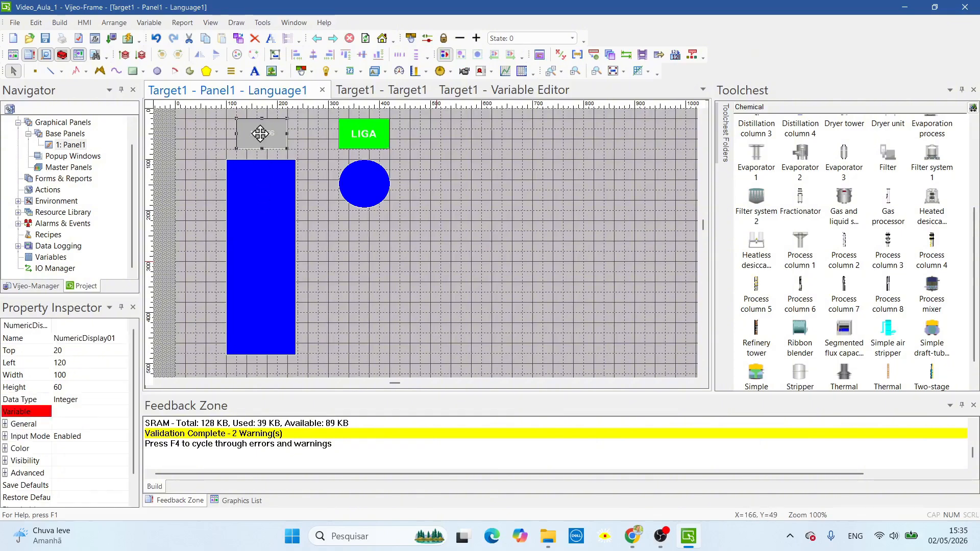
click(81, 411)
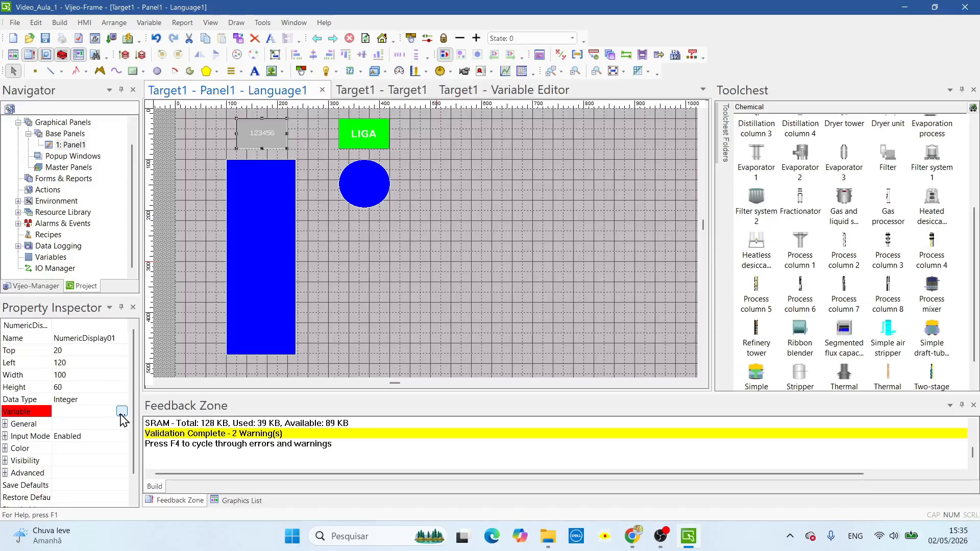
click(121, 412)
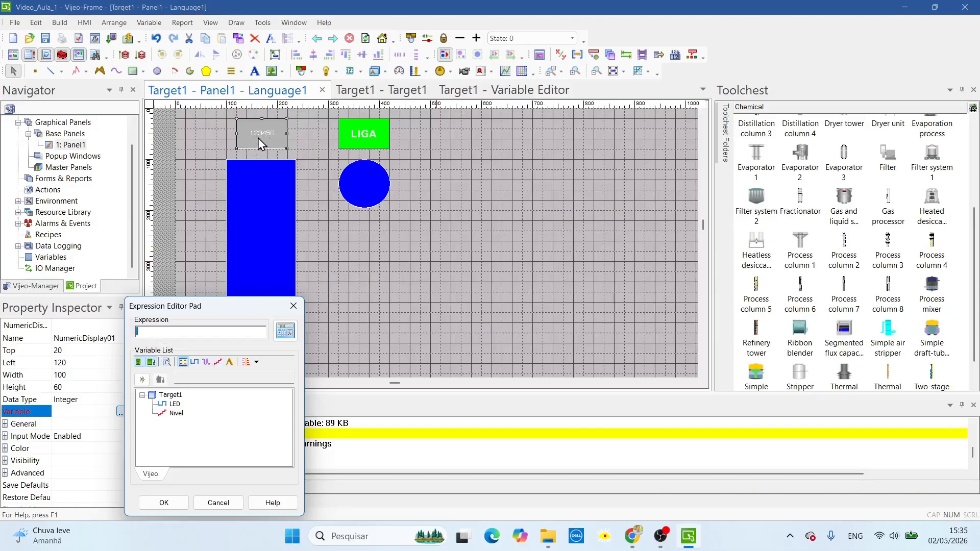
double_click(176, 413)
click(164, 502)
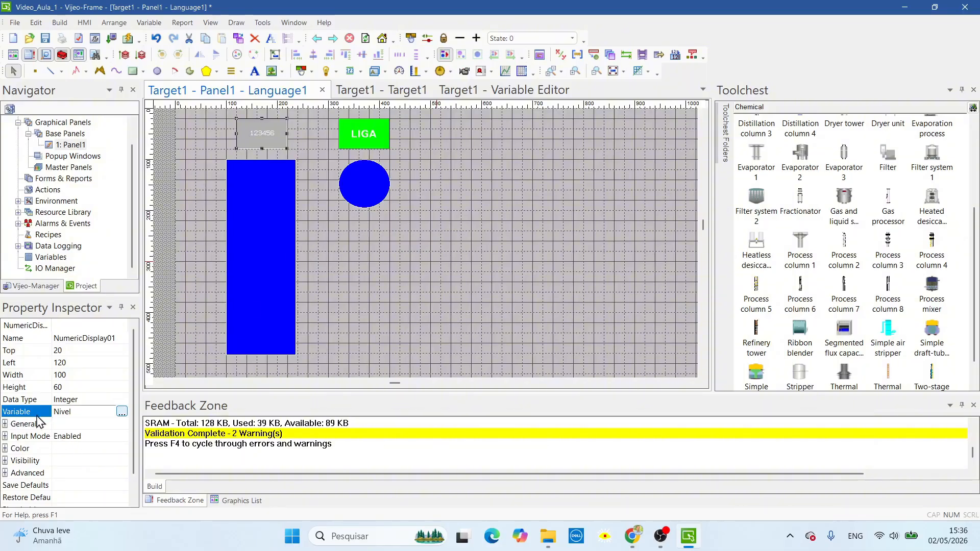
Set the LIGA switch's touch operation to Bit with the Toggle option
click(367, 135)
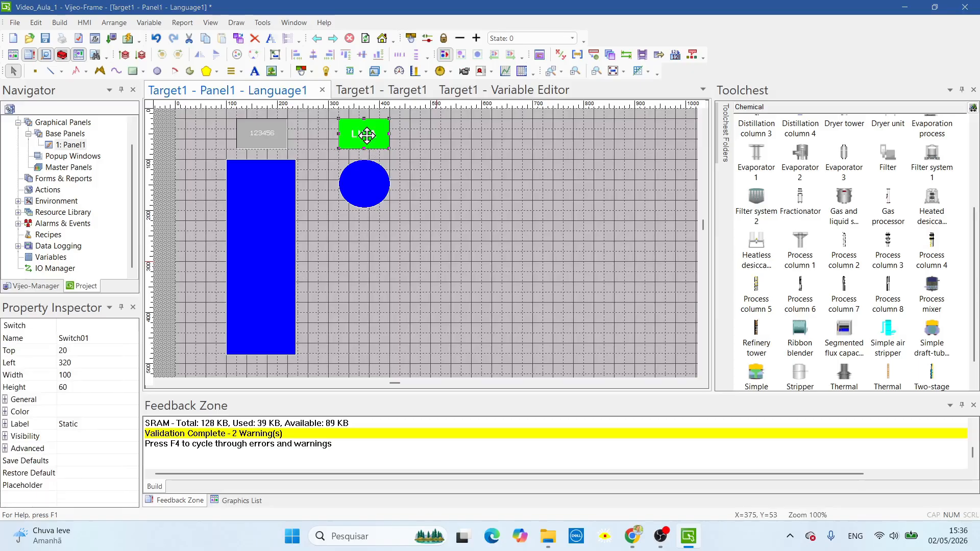
double_click(367, 135)
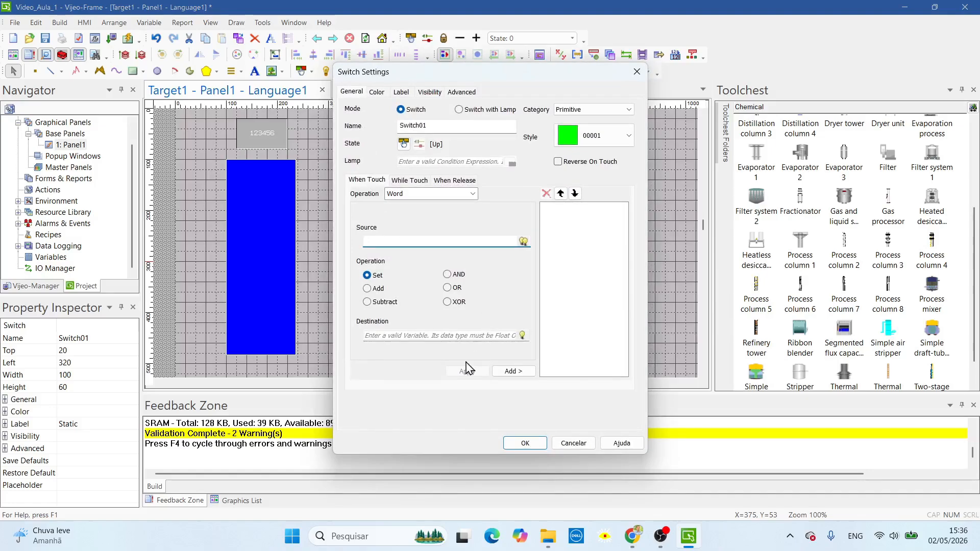
click(472, 195)
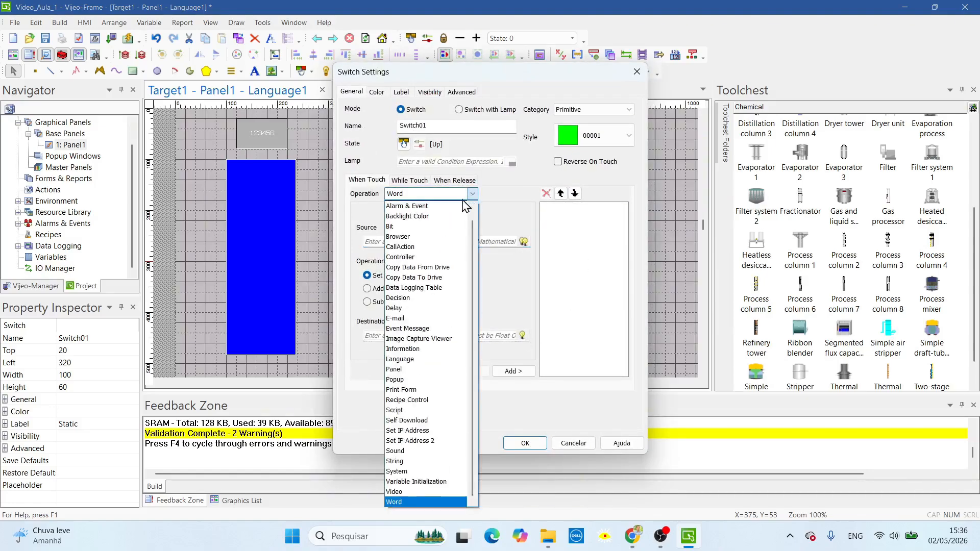
click(389, 228)
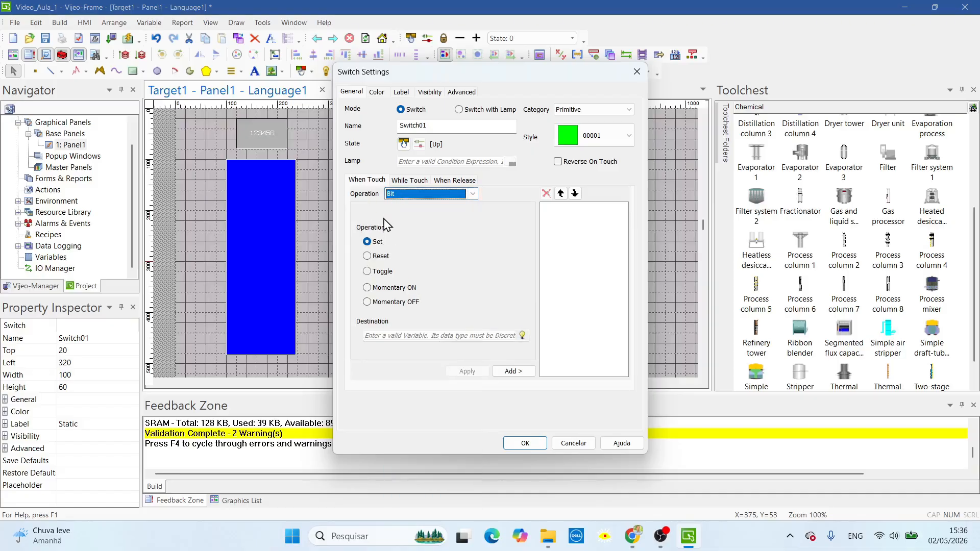
click(369, 272)
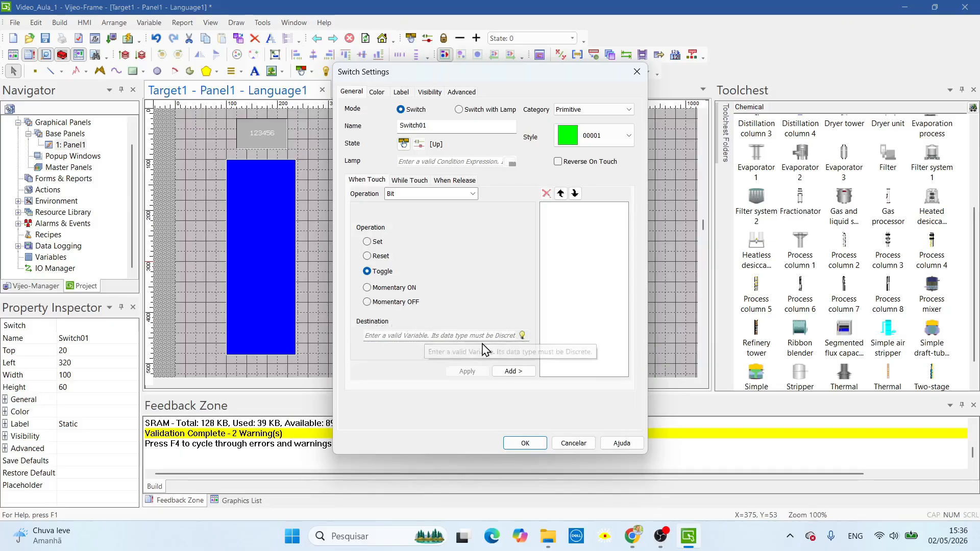
Choose the variable LED as the toggle destination, add the operation to the switch's list, and accept the switch settings
click(523, 338)
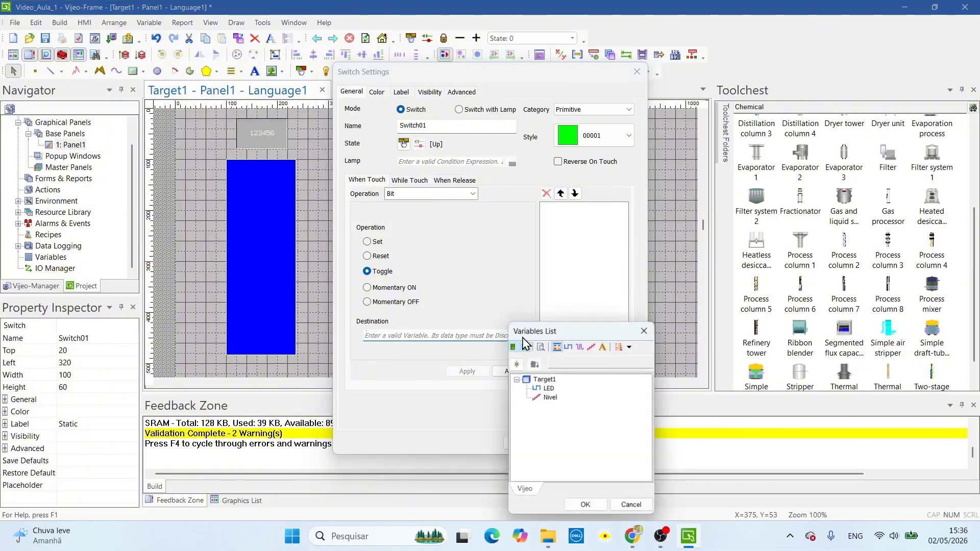
click(547, 389)
click(573, 505)
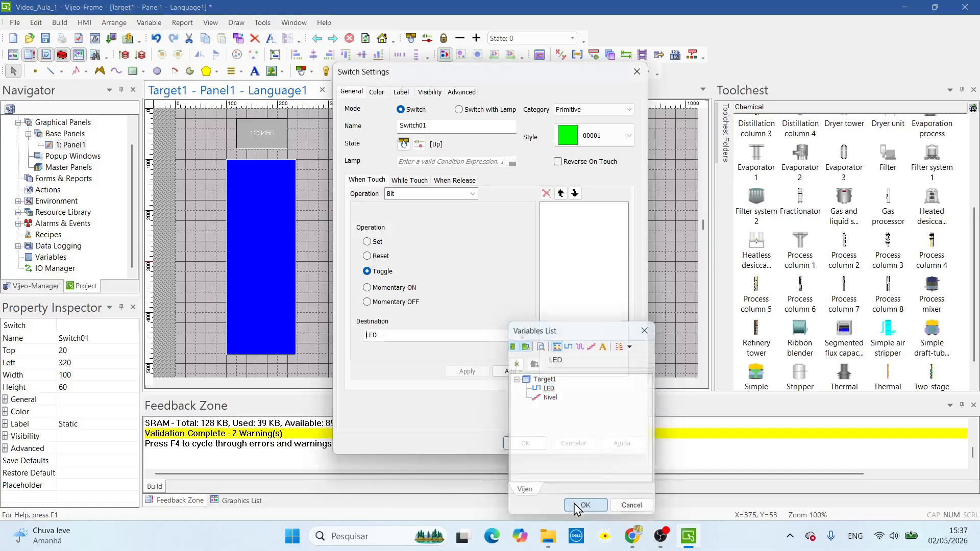
click(507, 374)
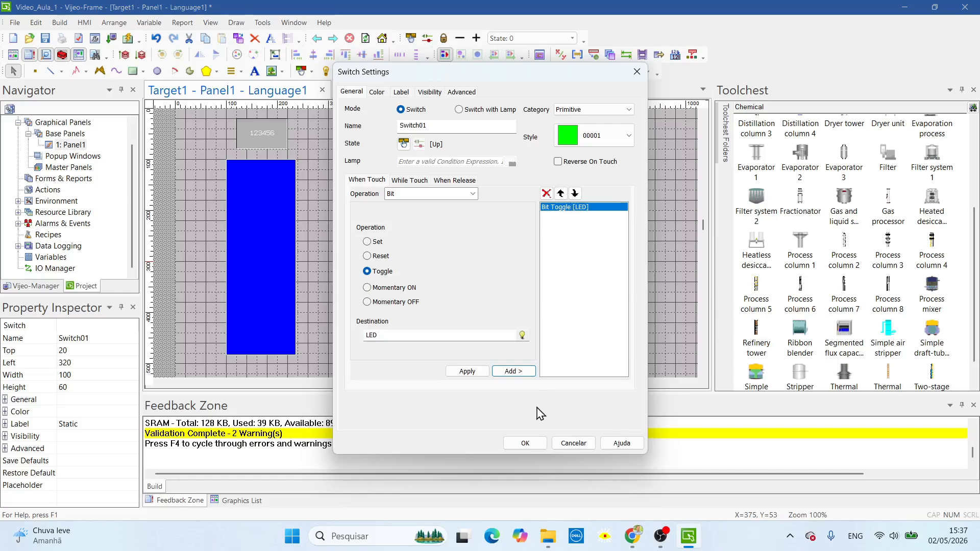
click(402, 93)
click(379, 96)
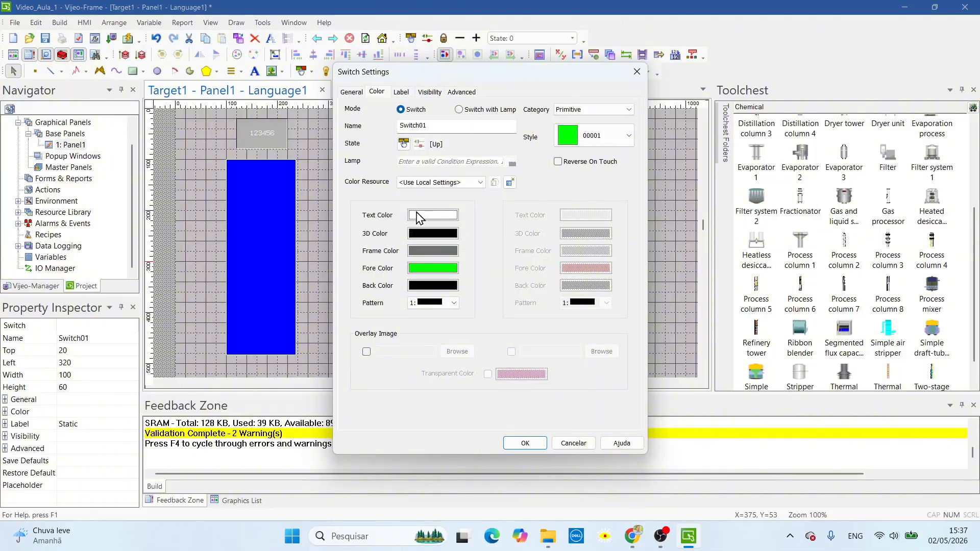
click(520, 442)
click(406, 212)
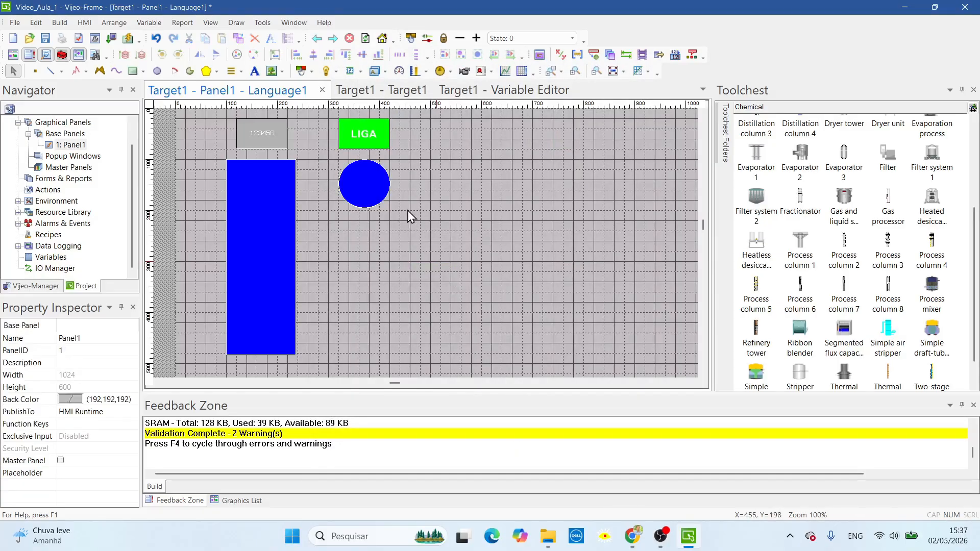
Open the blue rectangle's animation properties and enable vertical fill animation
right_click(258, 221)
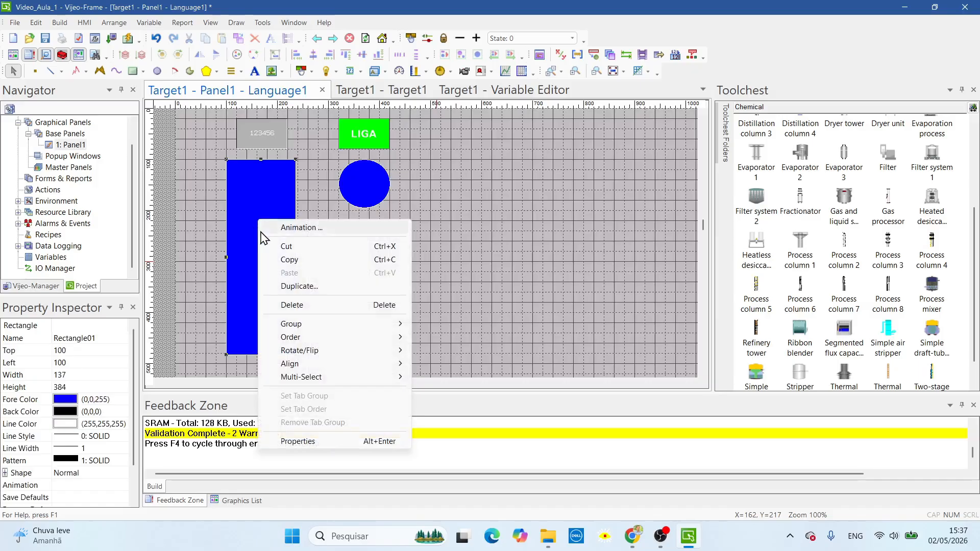
click(296, 227)
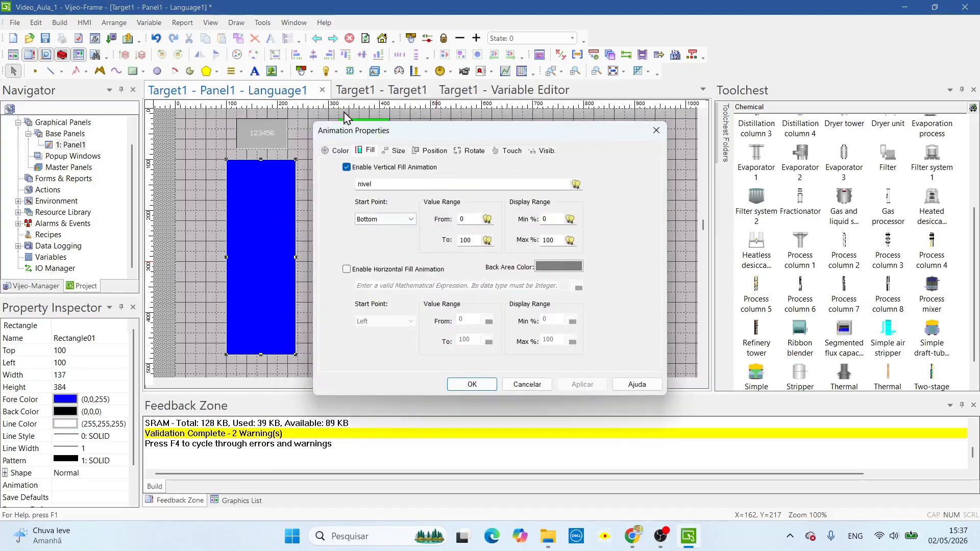
click(347, 168)
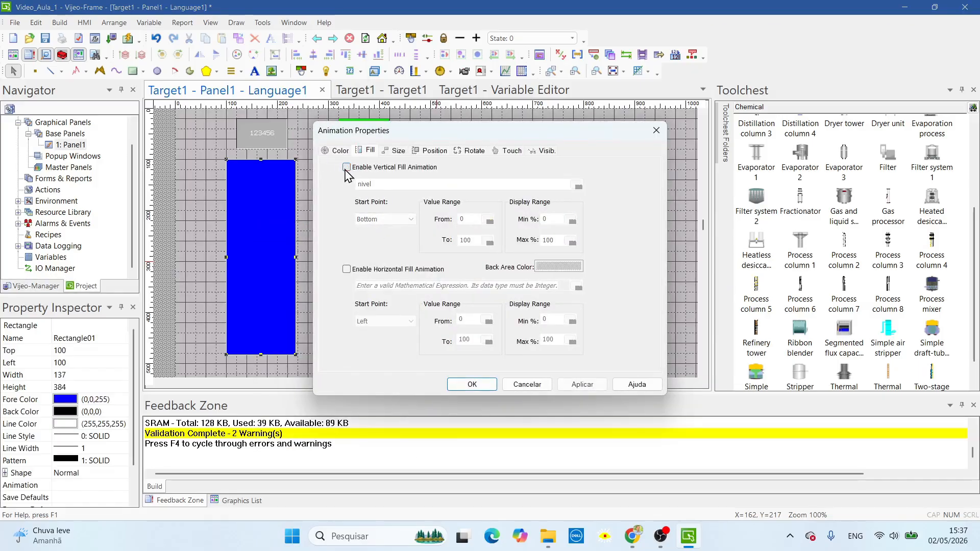
click(338, 150)
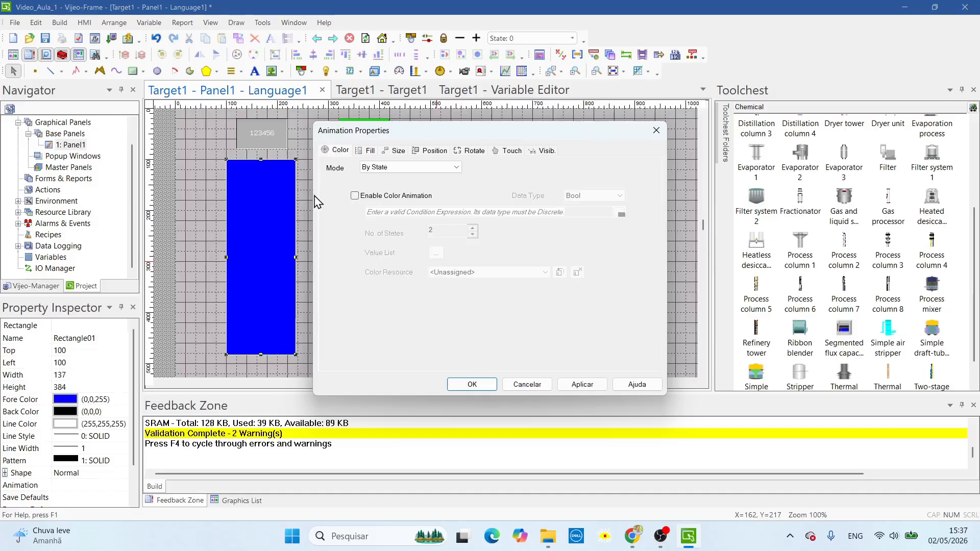
click(366, 152)
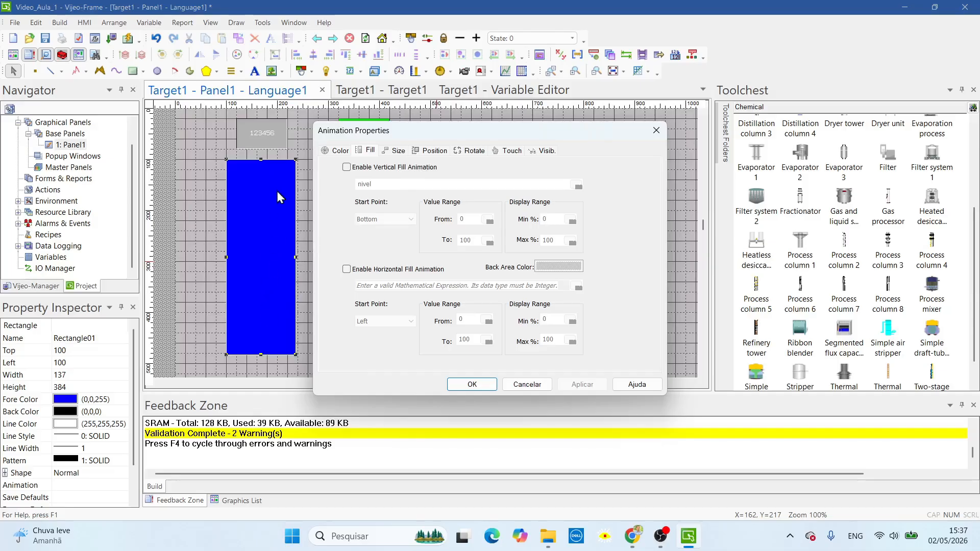
click(348, 168)
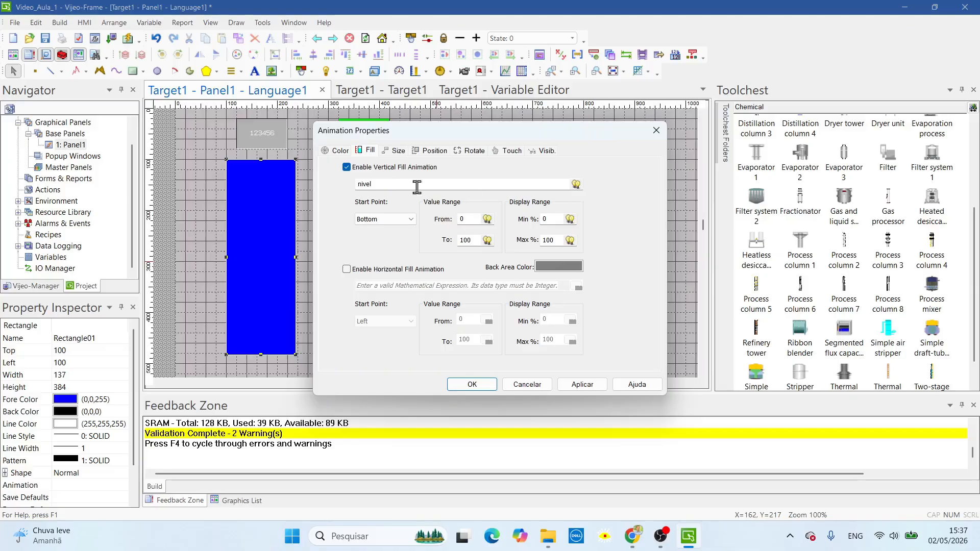
Link the rectangle's vertical fill animation to the variable Nivel, then apply and accept the animation properties
click(575, 185)
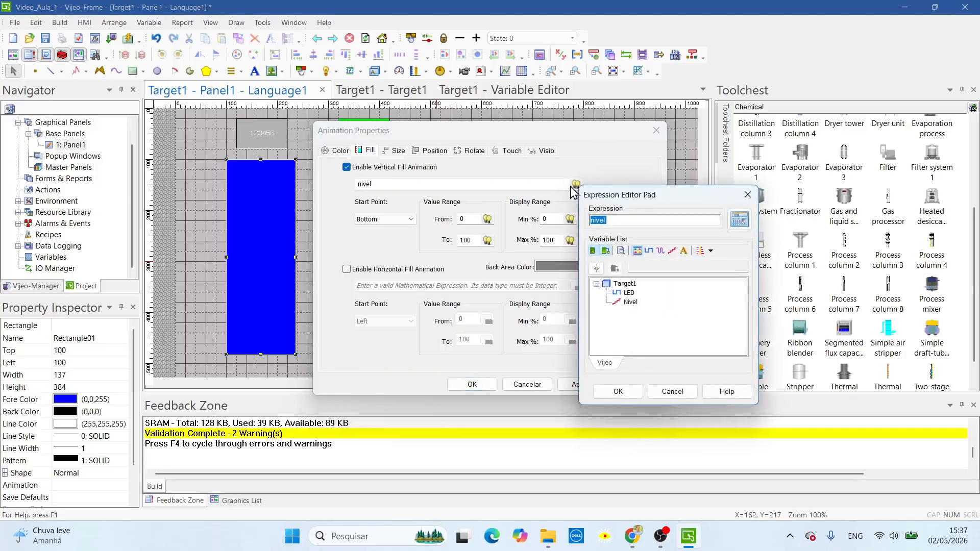
click(630, 302)
click(617, 392)
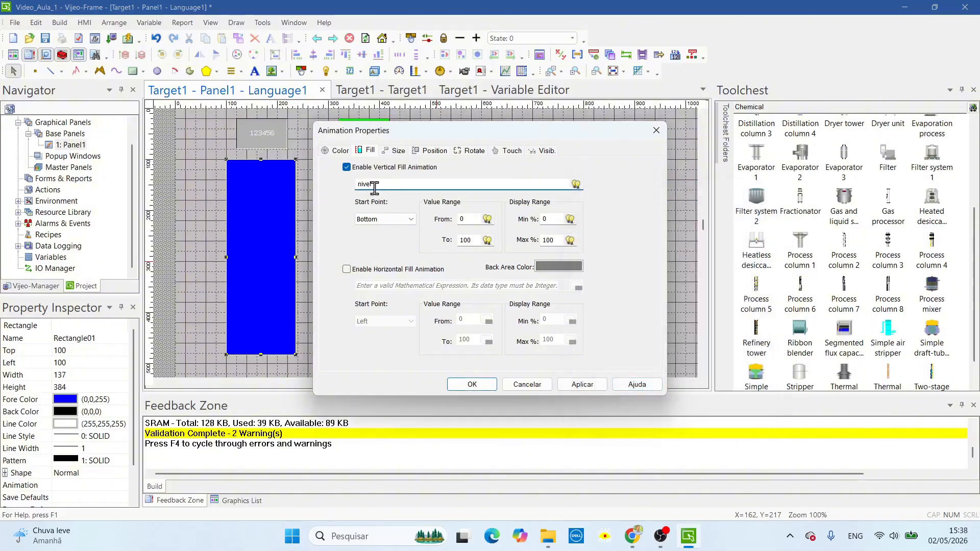
drag(374, 188, 342, 193)
text(N)
click(571, 386)
click(474, 387)
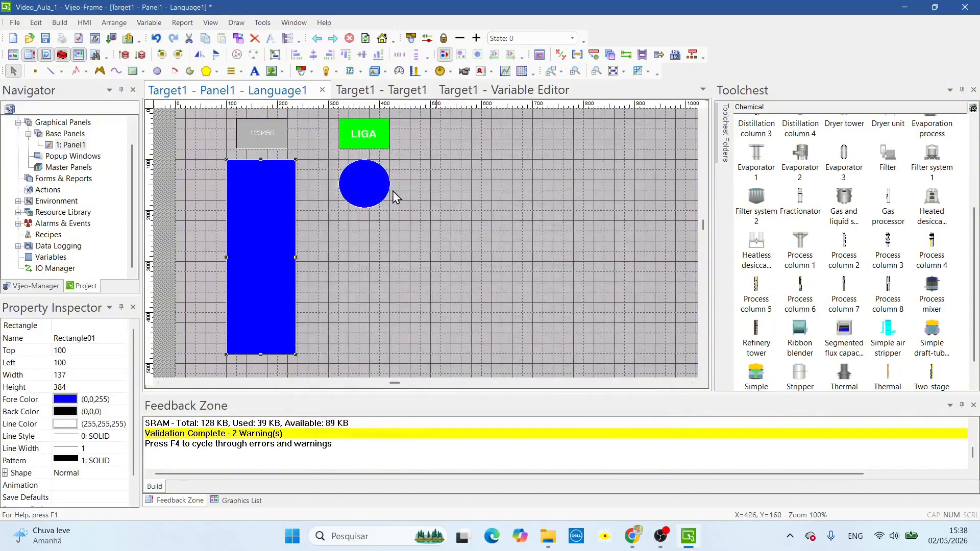
Open the animation properties of the blue circle below the LIGA switch
click(374, 184)
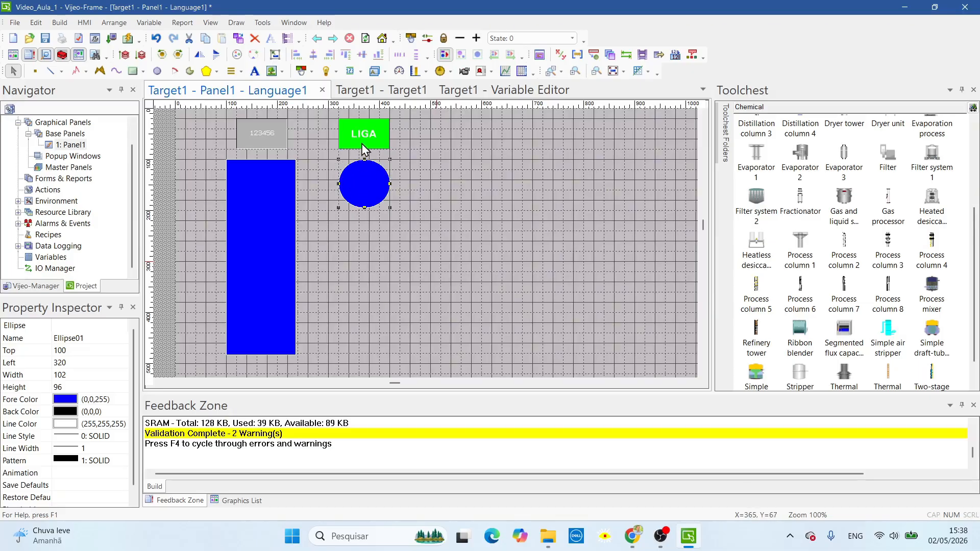
right_click(360, 194)
click(404, 204)
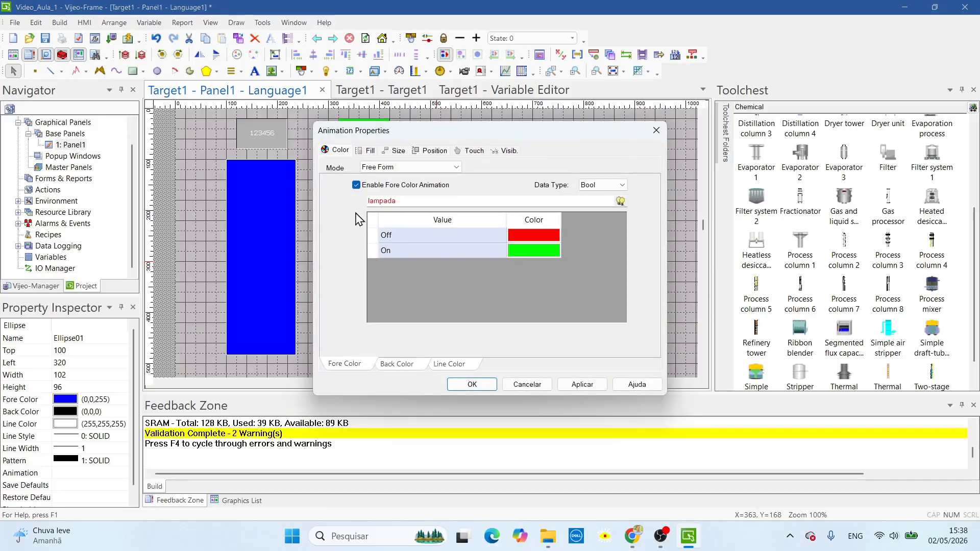
click(356, 184)
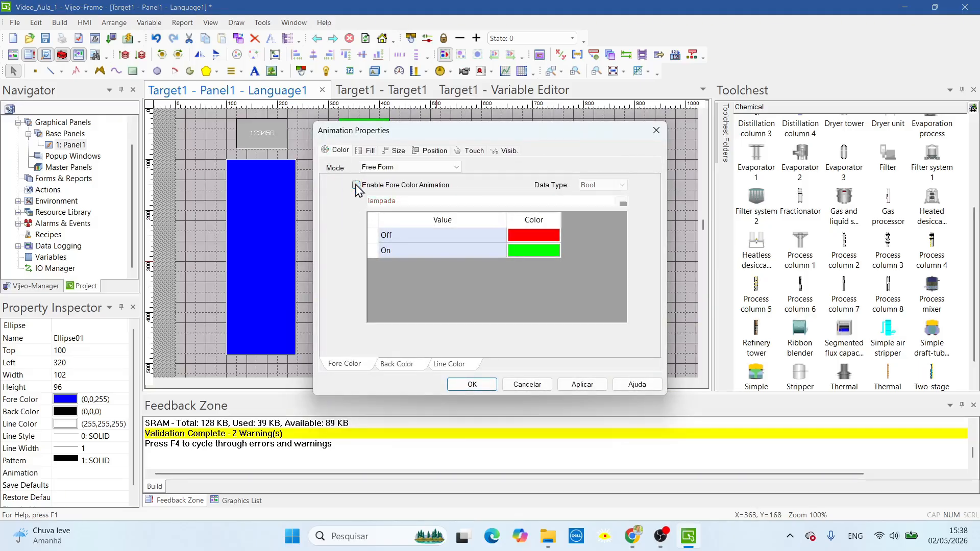
click(370, 168)
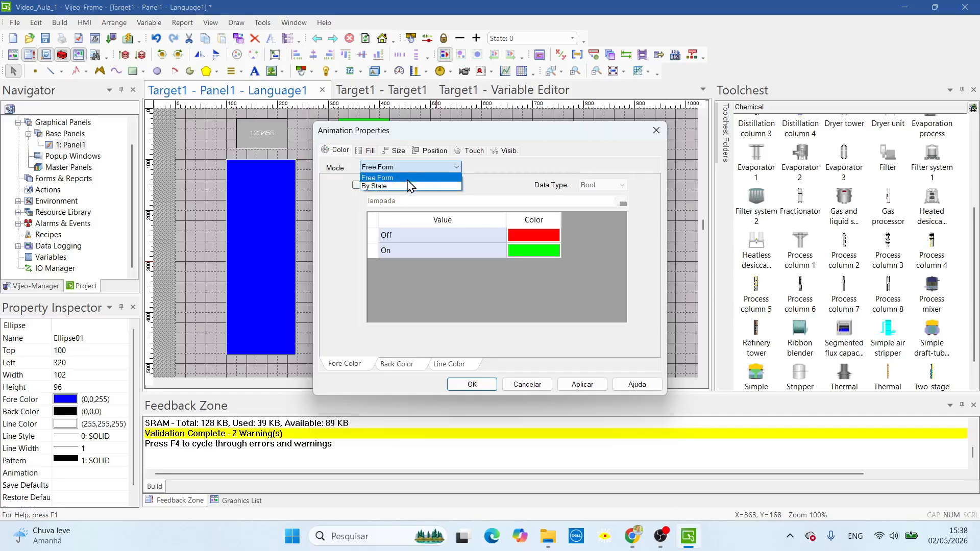
click(399, 186)
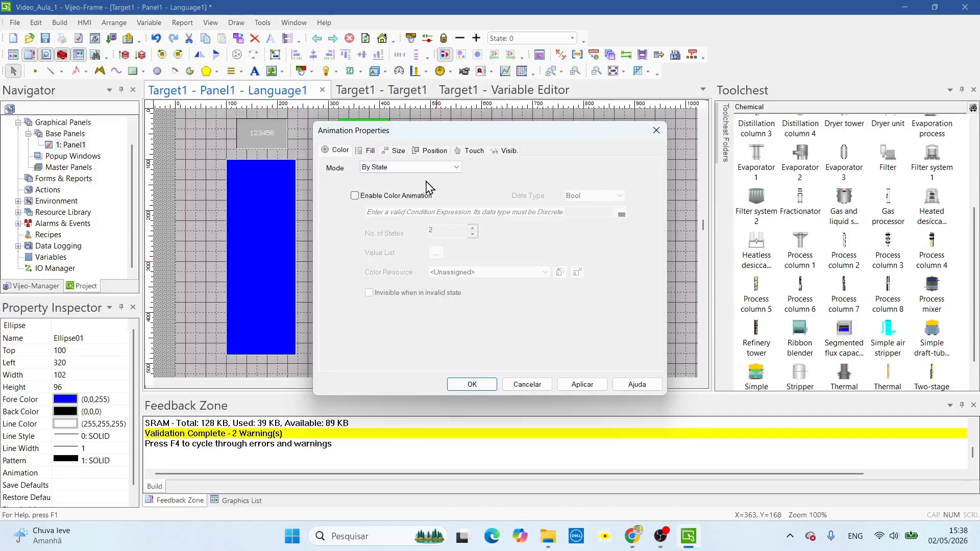
click(355, 196)
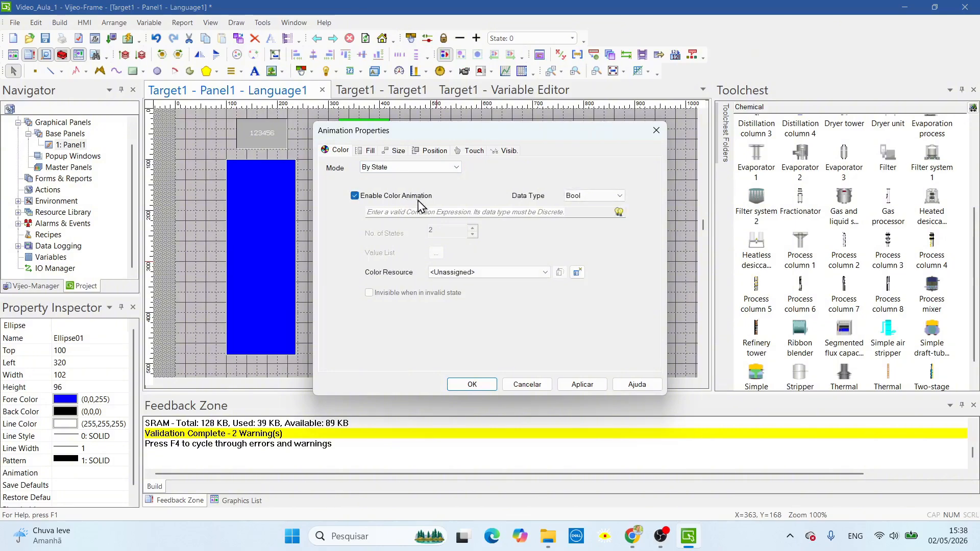
click(356, 196)
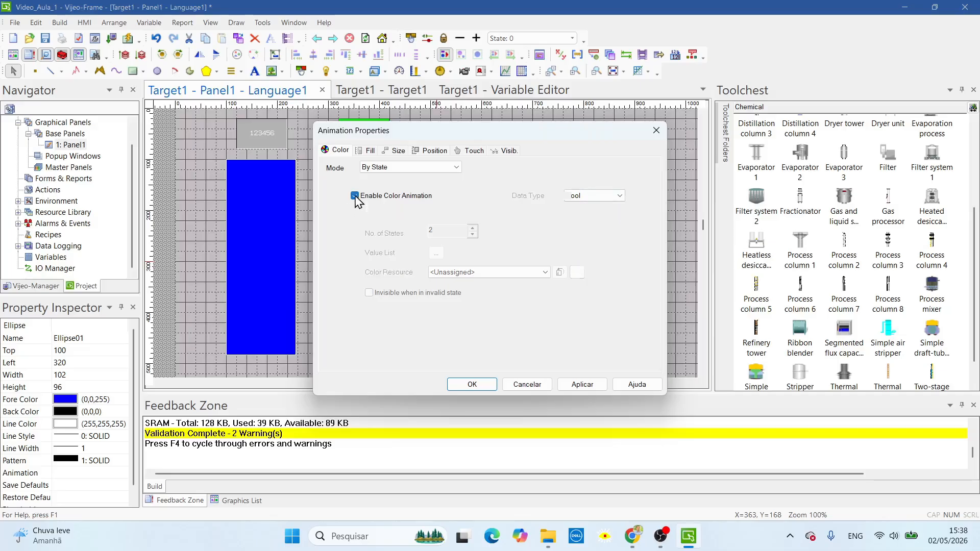
click(454, 169)
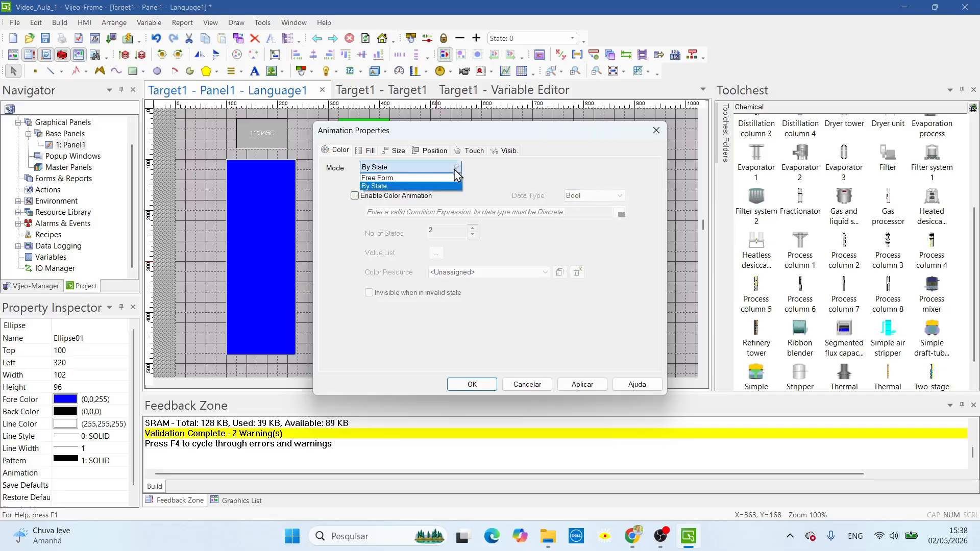
click(404, 179)
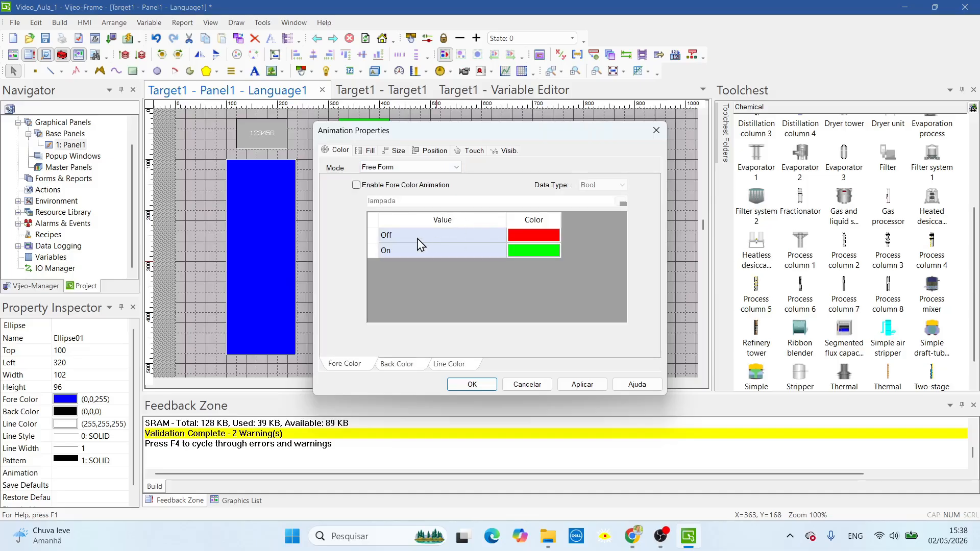
click(357, 185)
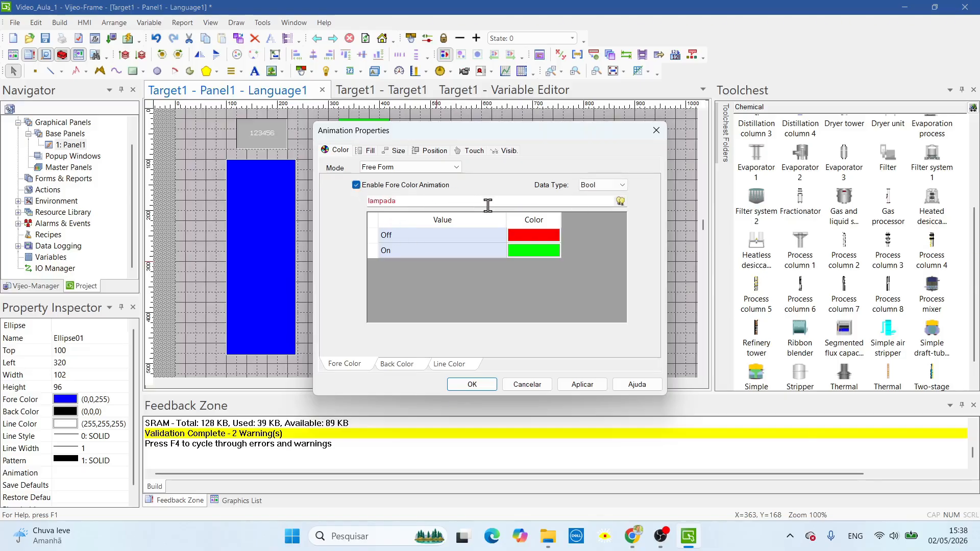
Replace the circle's fore color animation expression with the variable LED, and accept the animation properties
drag(419, 200, 365, 200)
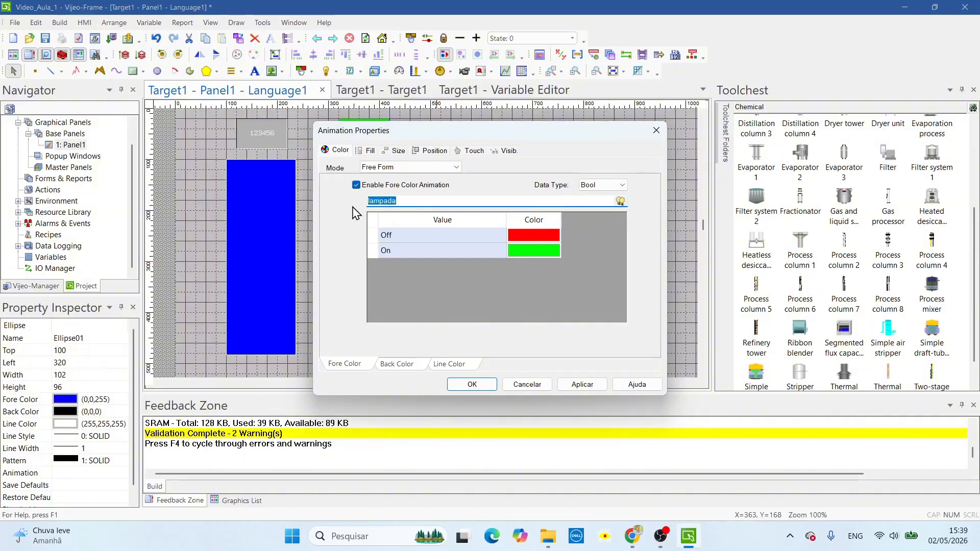
key(Delete)
click(618, 201)
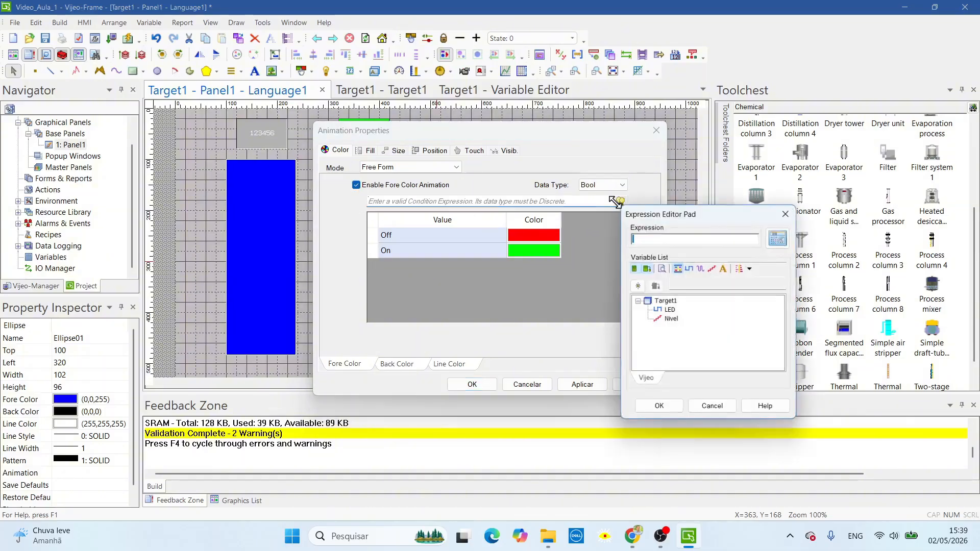
click(670, 310)
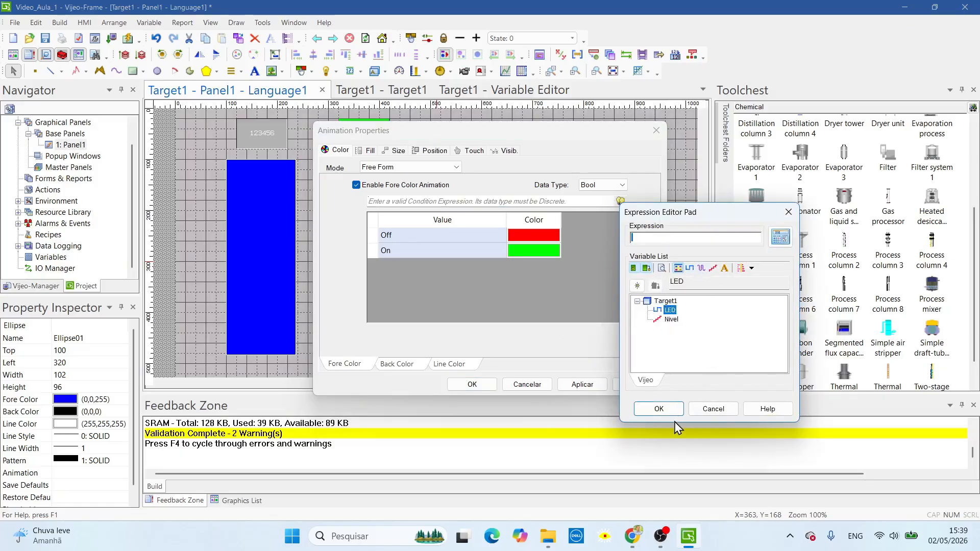
click(660, 409)
click(582, 384)
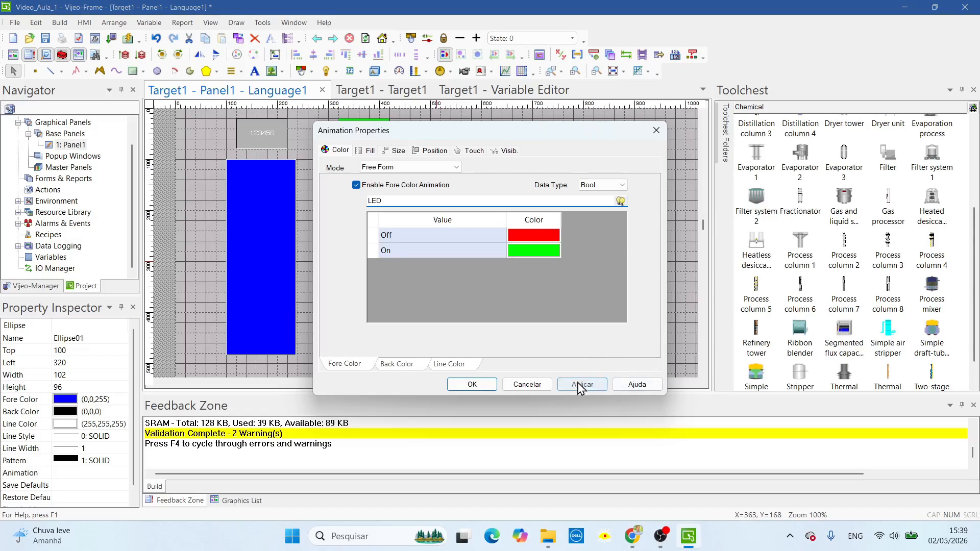
click(472, 385)
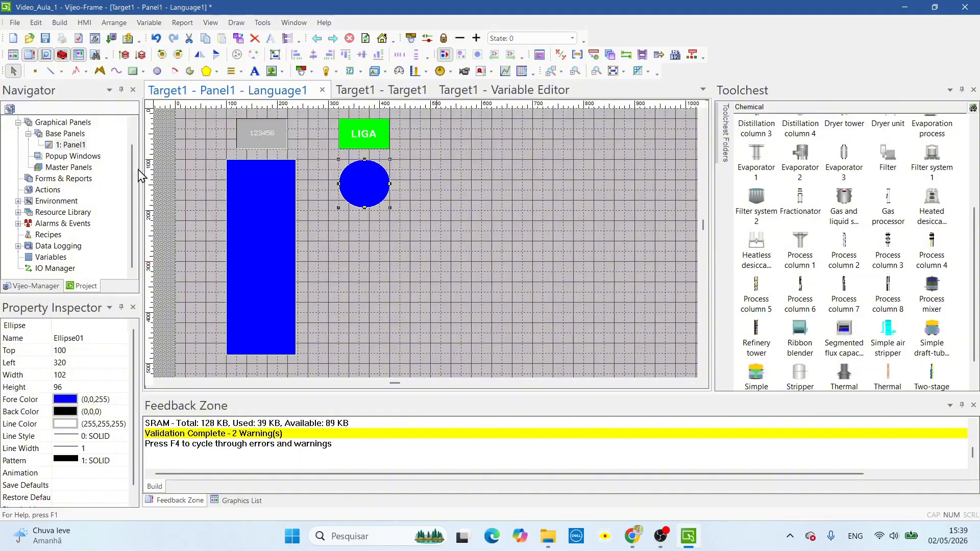
scroll(139, 166, up, 1)
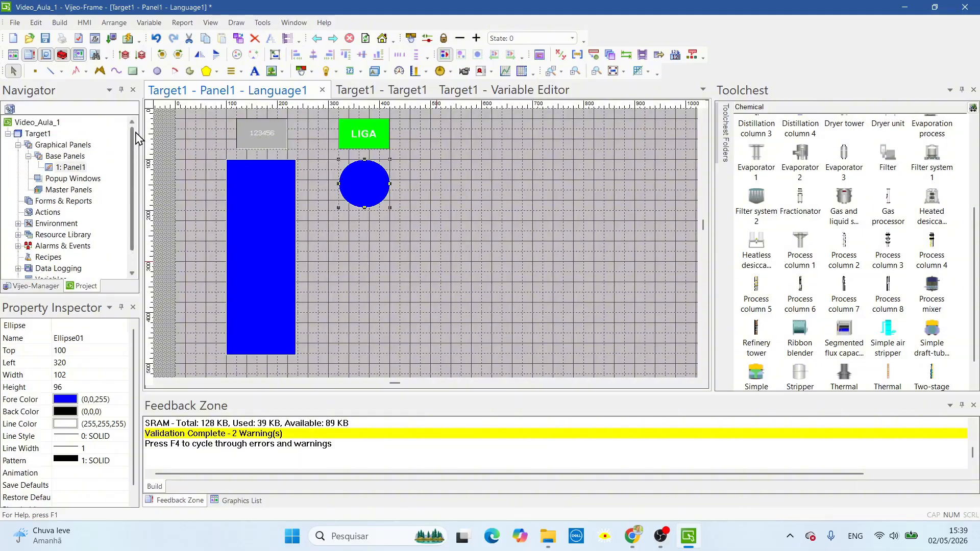
Start the device simulation of Target1 and arrange the runtime and Device Simulation Tool windows so the panel objects stay visible
double_click(40, 134)
right_click(43, 137)
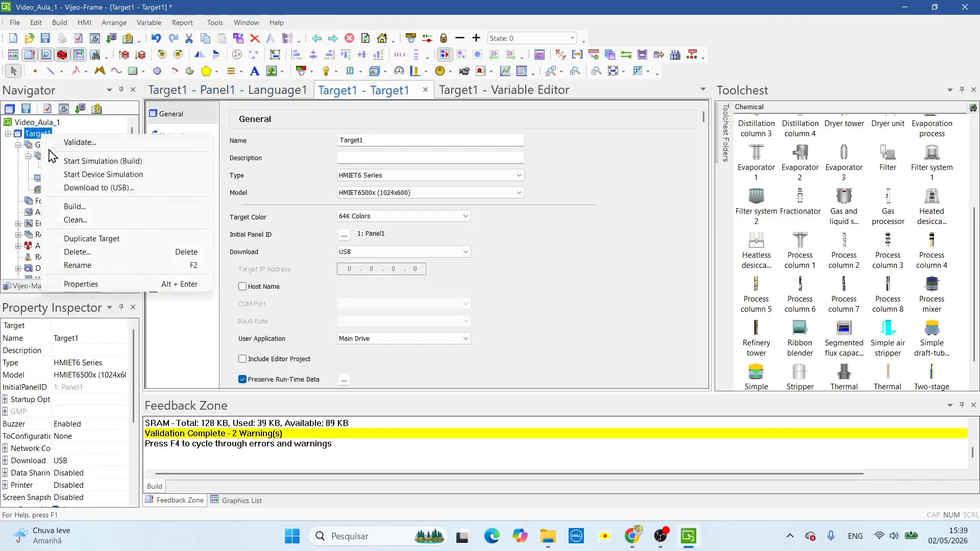
click(121, 179)
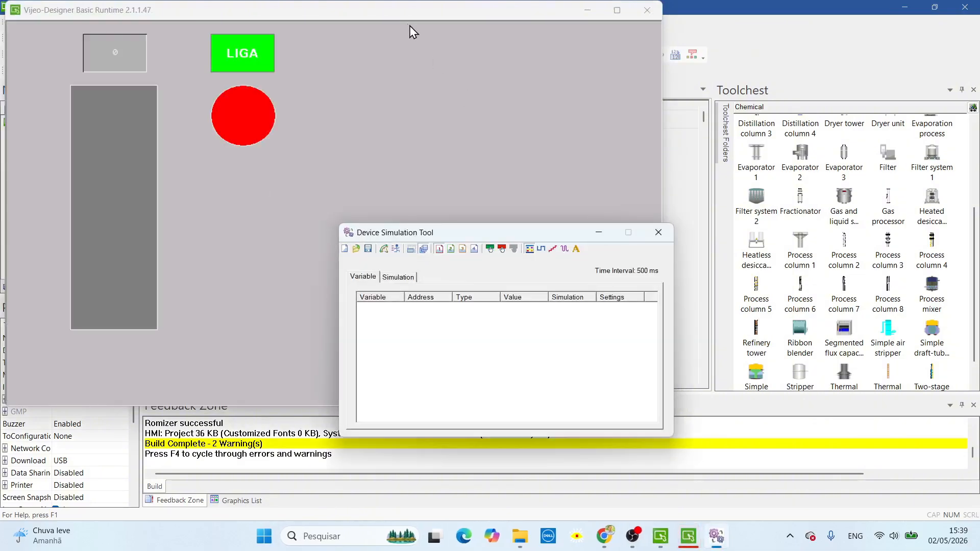
drag(392, 21, 452, 86)
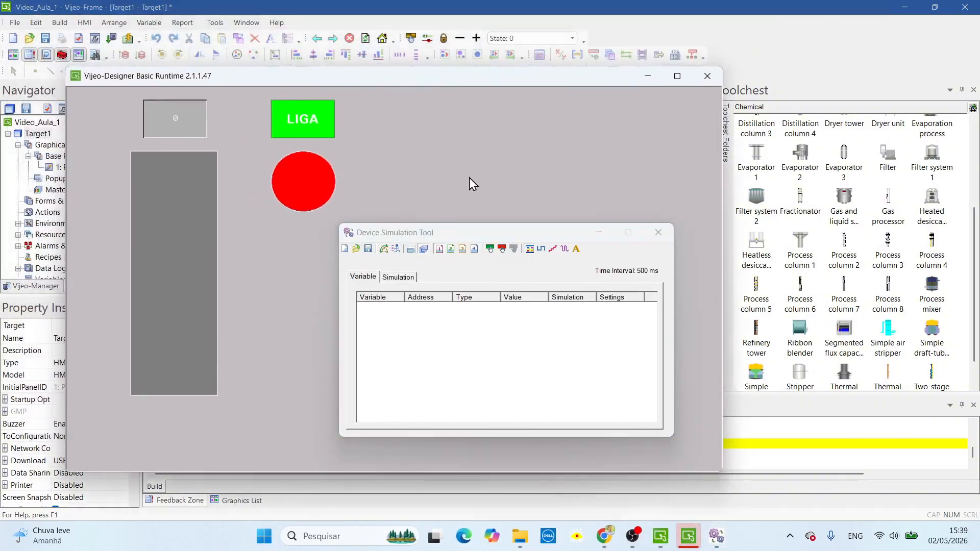
drag(475, 249, 494, 179)
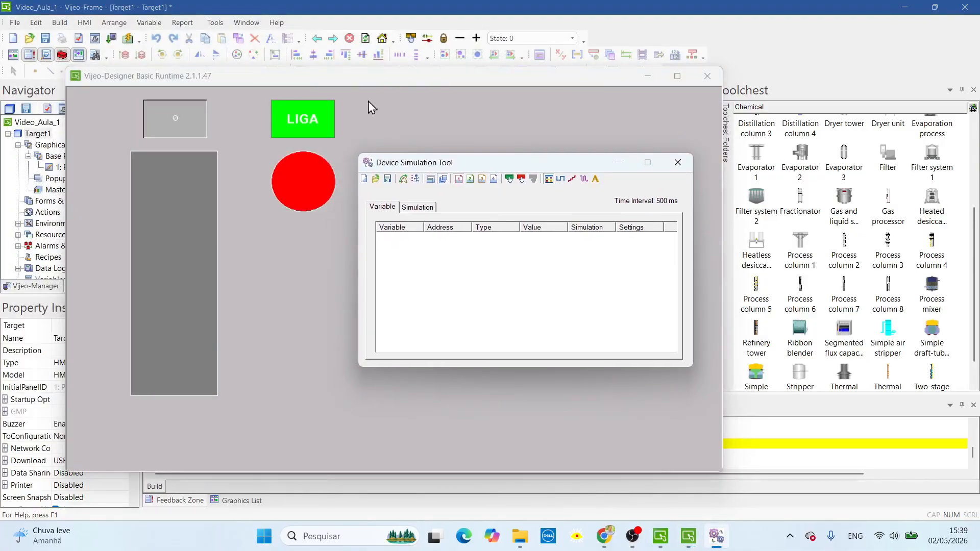
Test the level bar in the simulation by setting the numeric display to 12, 50 and 100 in turn
click(185, 120)
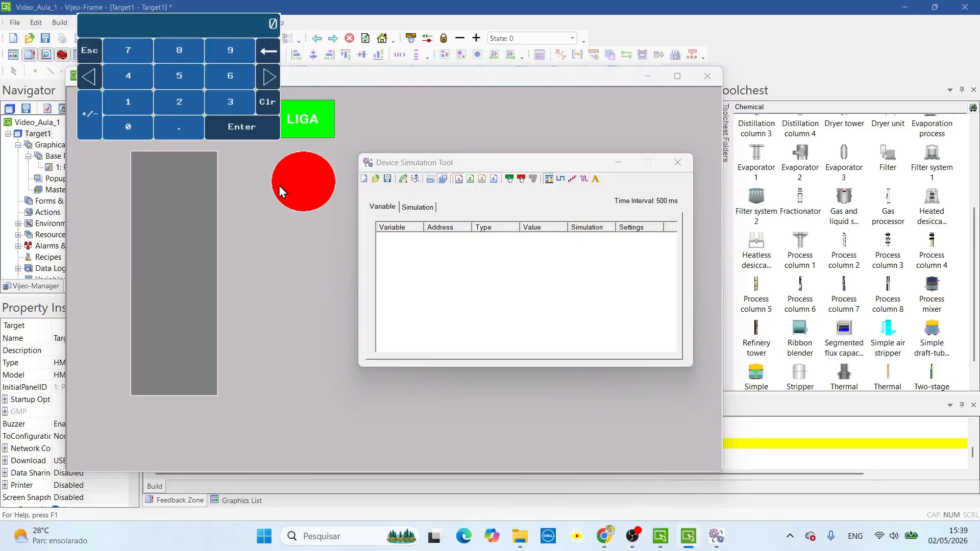
click(136, 100)
click(190, 110)
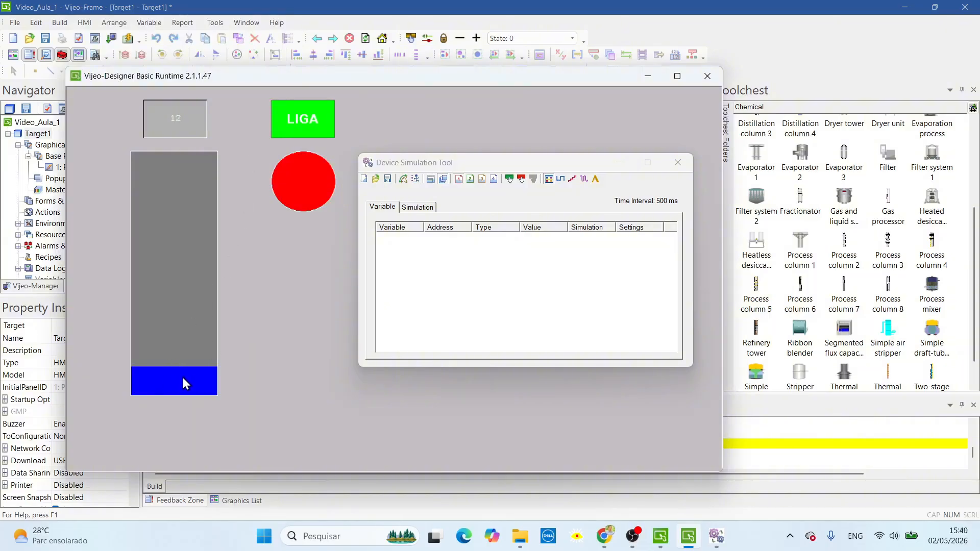
click(184, 114)
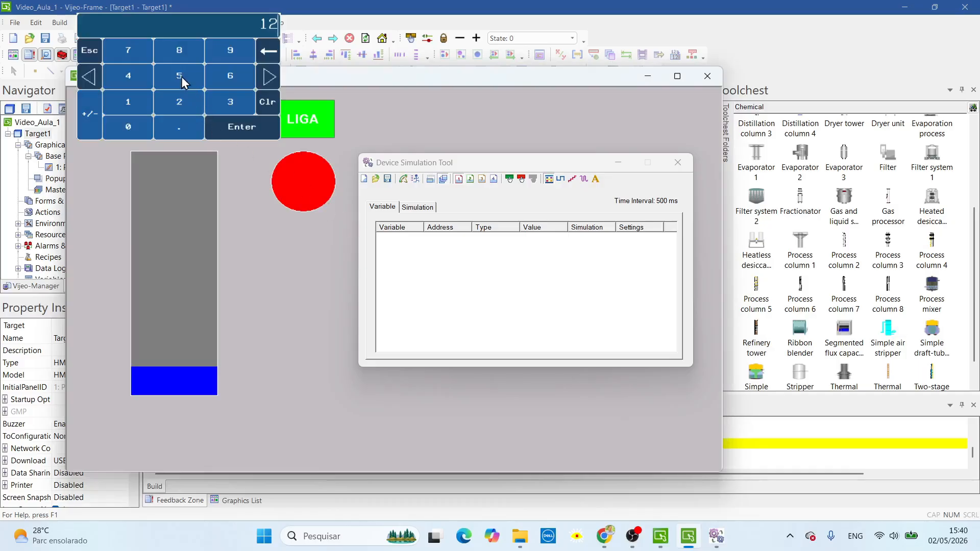
click(134, 124)
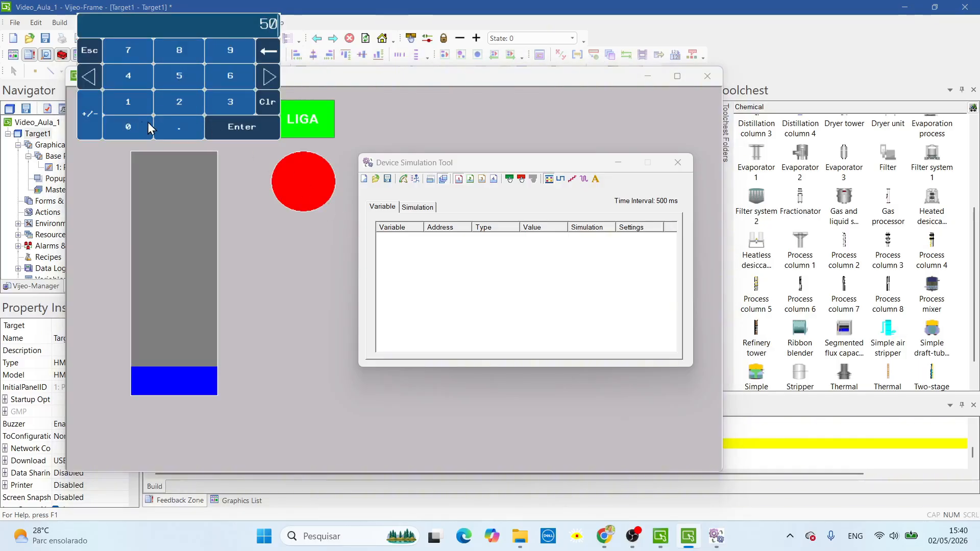
click(238, 129)
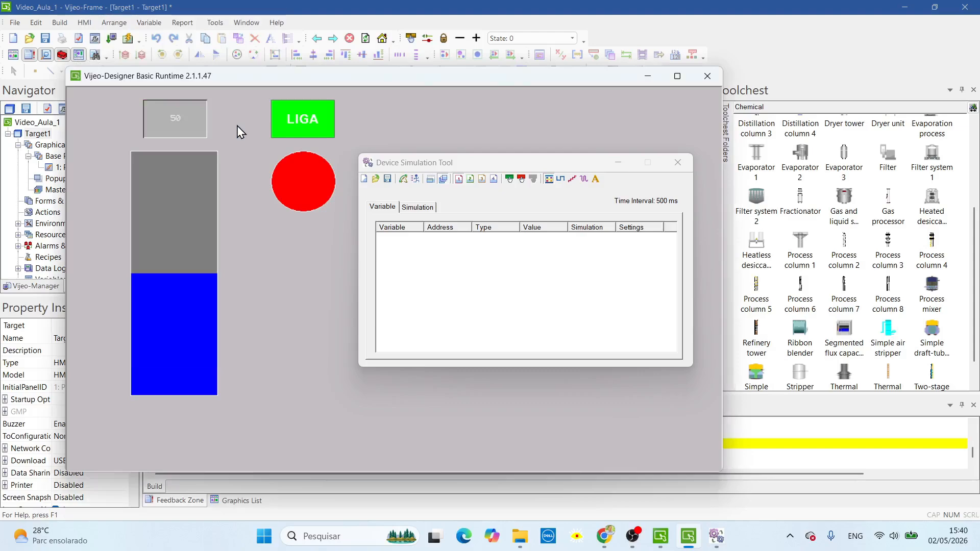
click(194, 121)
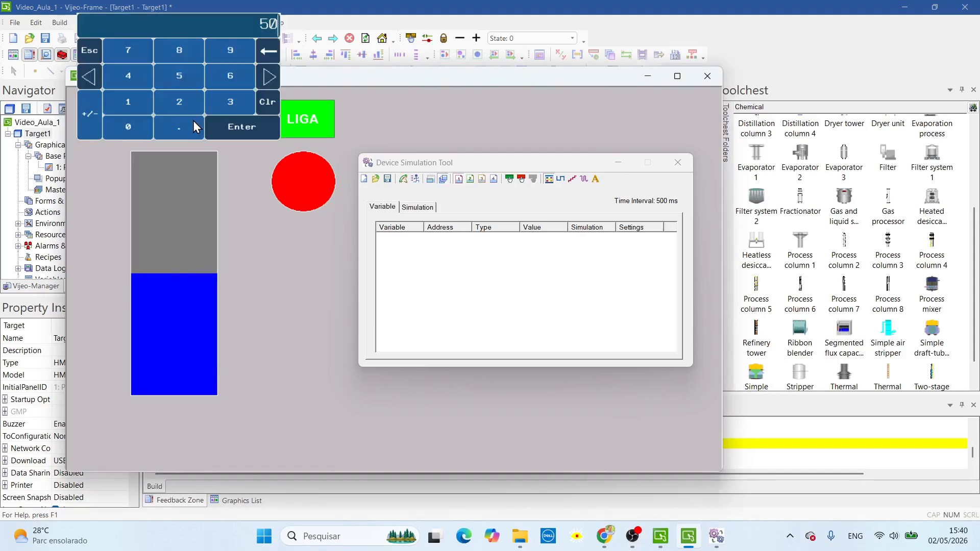
click(126, 112)
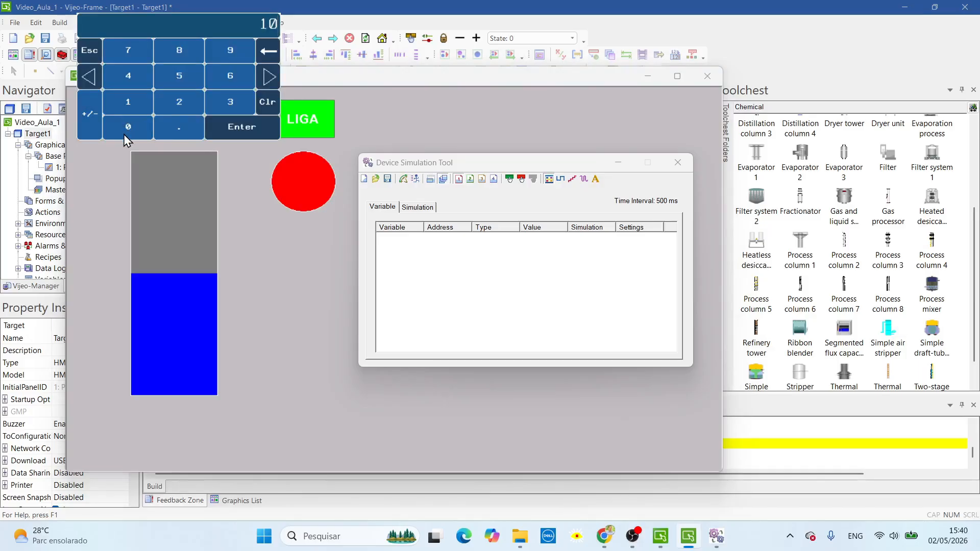
click(123, 134)
click(231, 123)
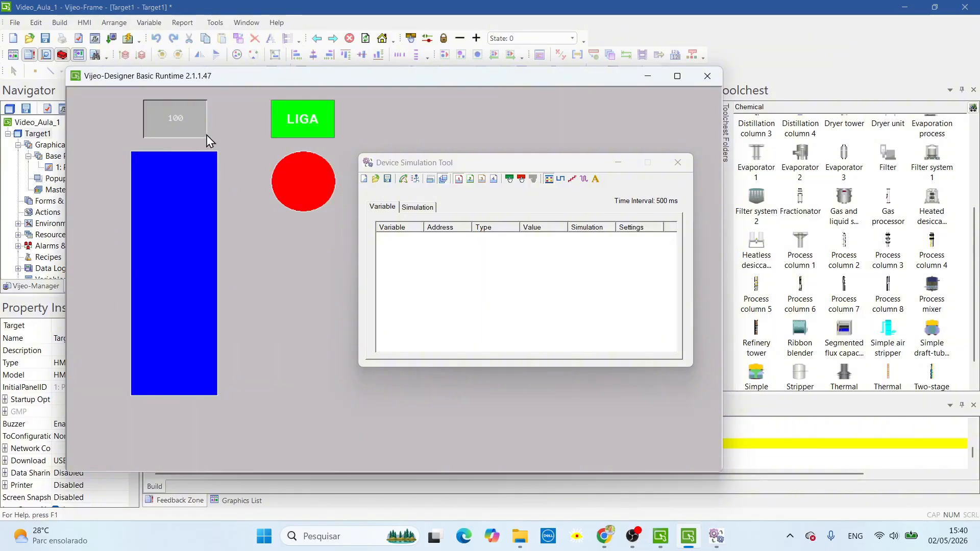
Test the indicator lamp by toggling the LIGA switch on and off, and close the simulation
click(307, 119)
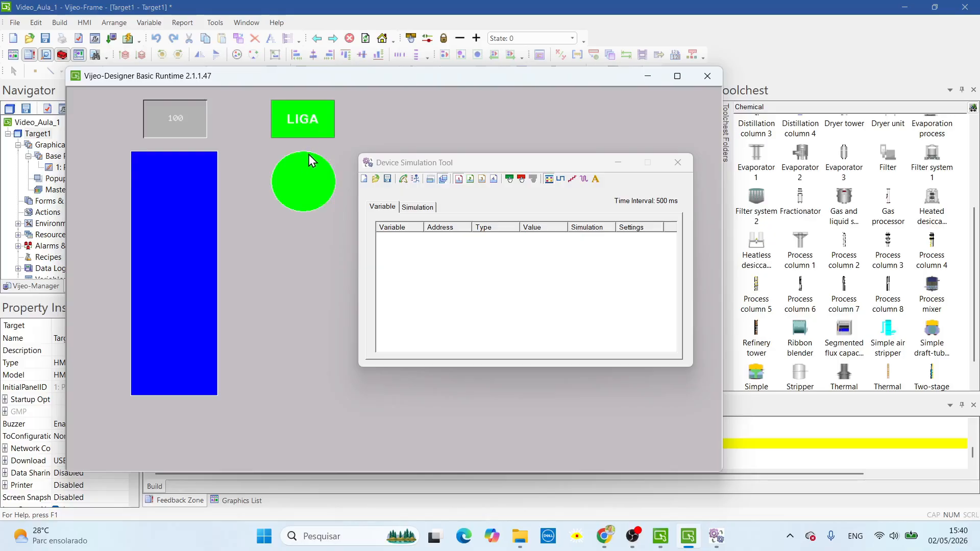
click(299, 120)
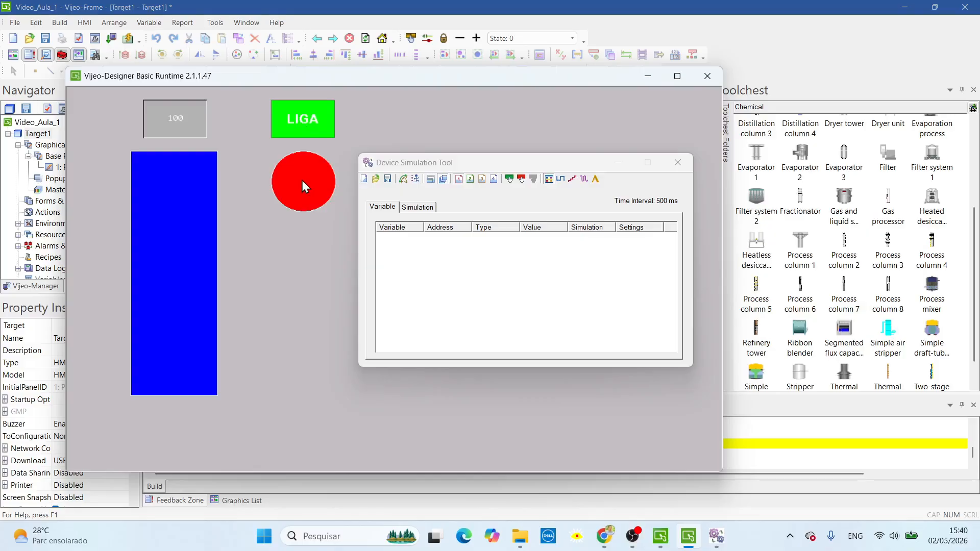
click(410, 209)
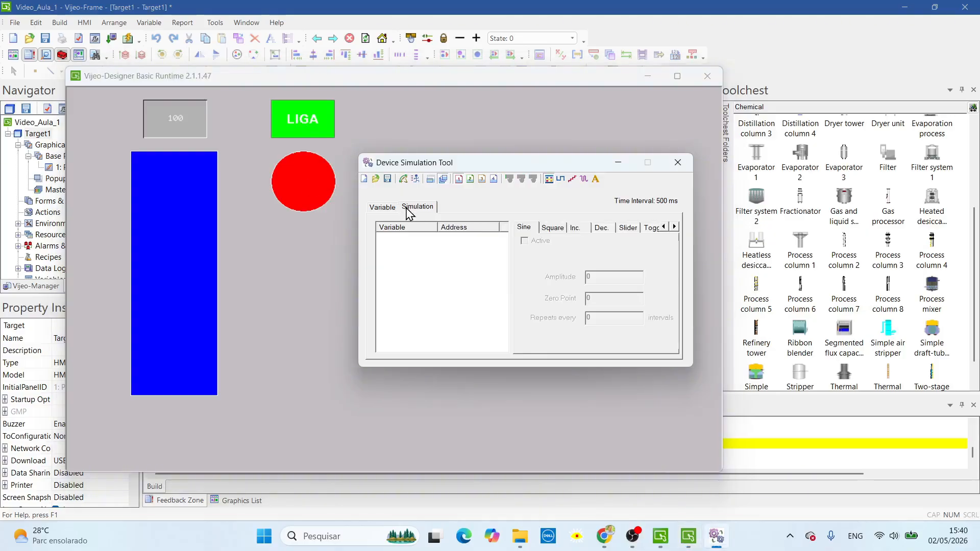
click(385, 212)
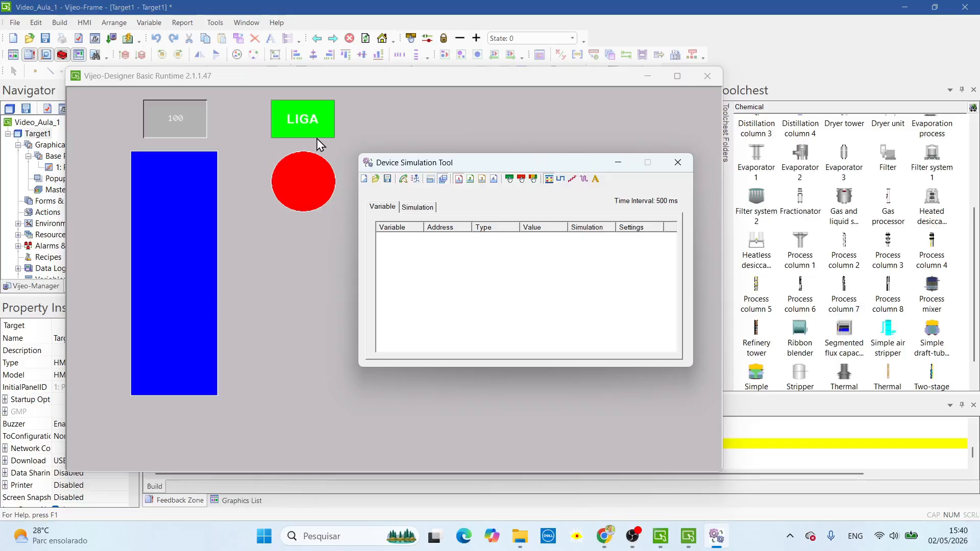
click(678, 162)
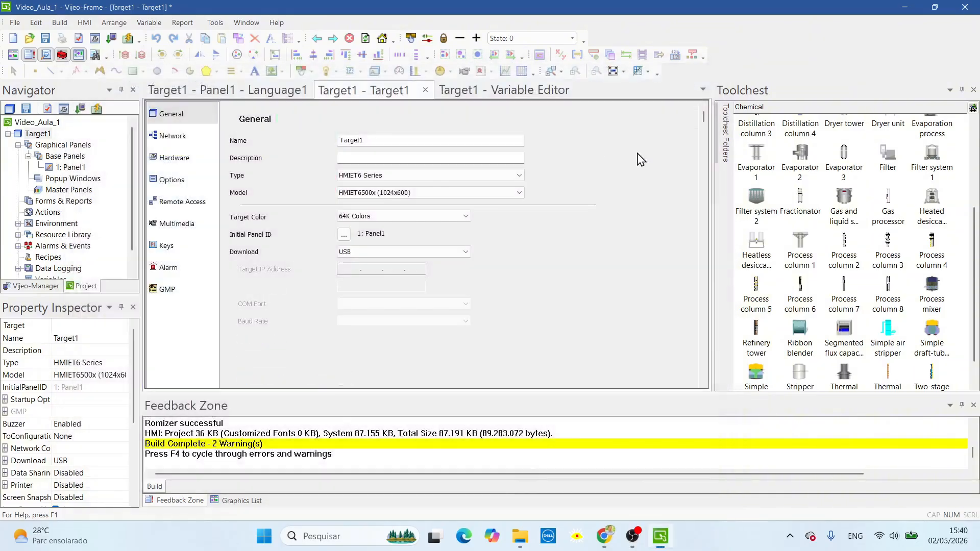
Change the LIGA switch on Panel1 to Switch with Lamp mode and link its lamp to the variable LED
click(281, 91)
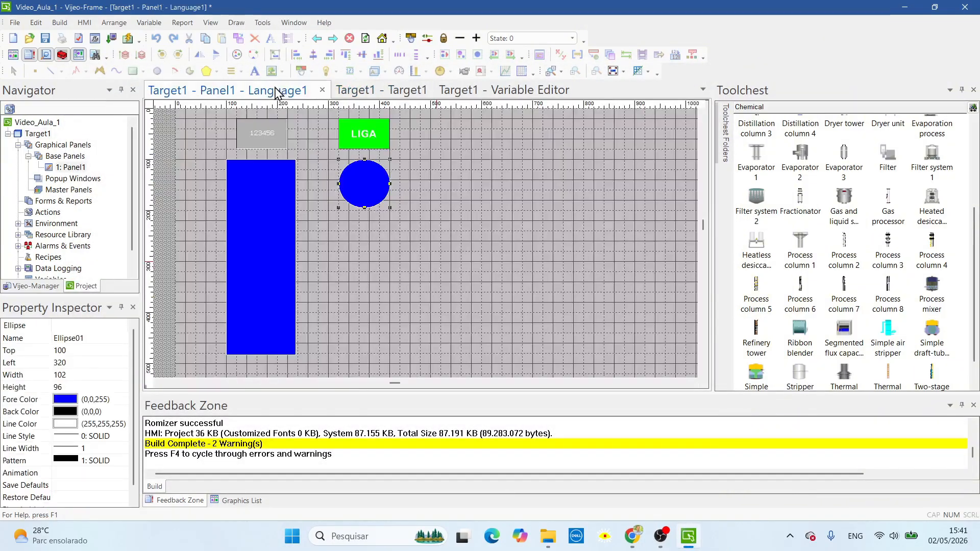
click(375, 136)
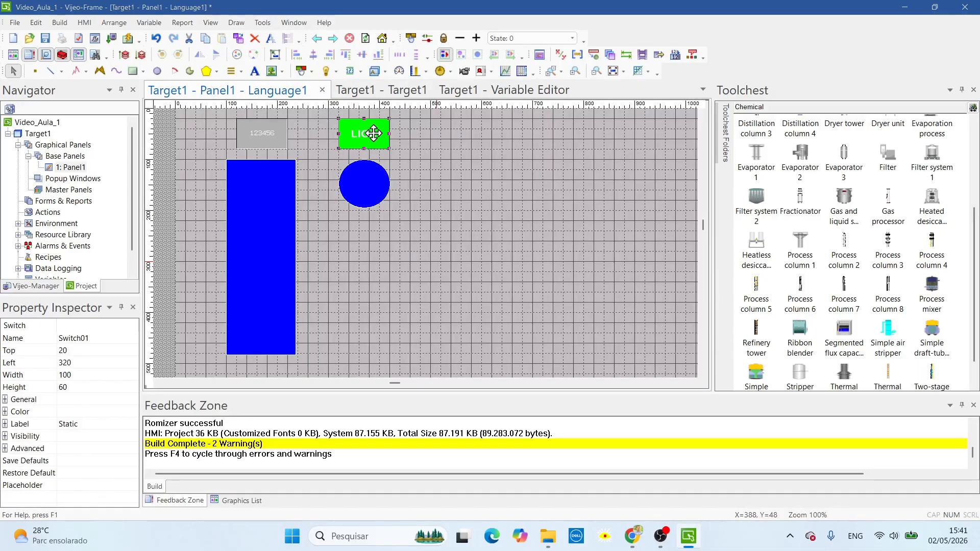
double_click(374, 134)
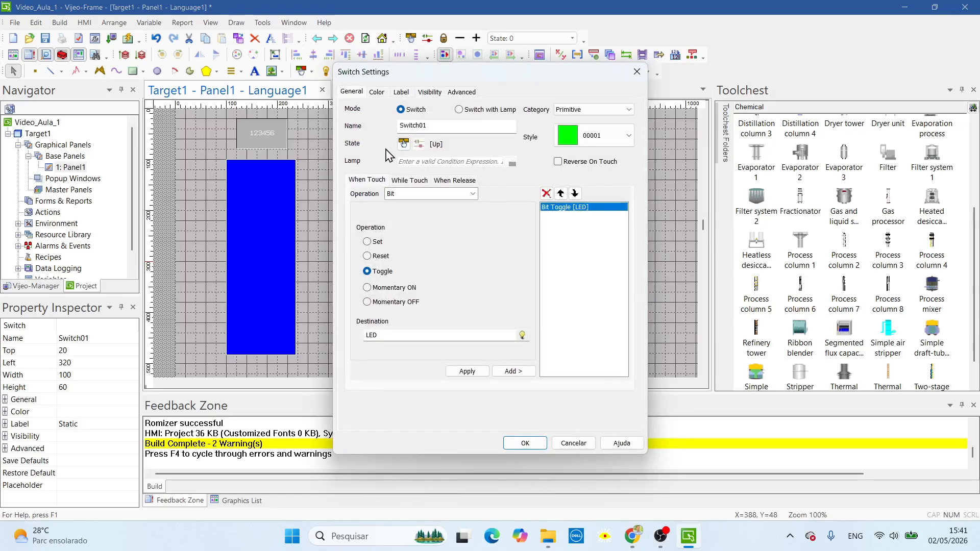
click(458, 110)
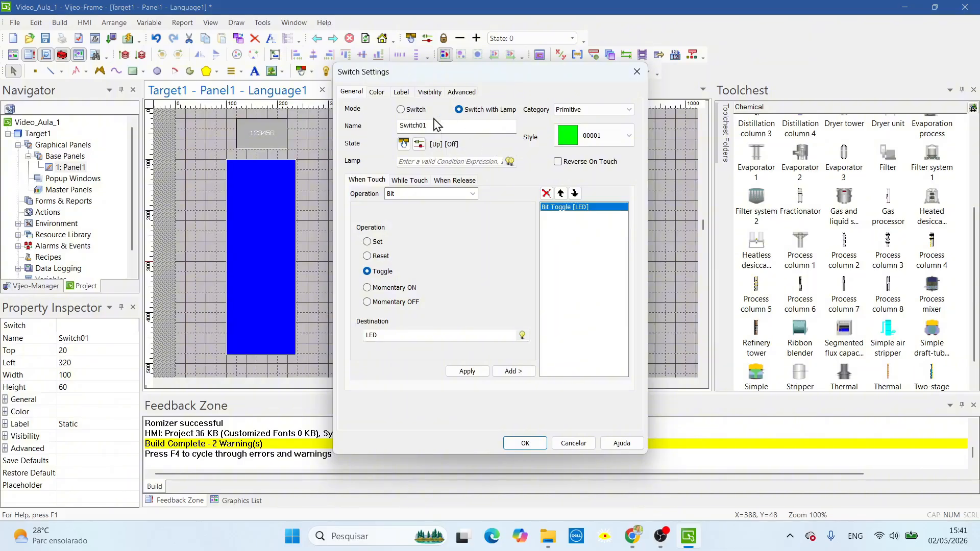
click(379, 95)
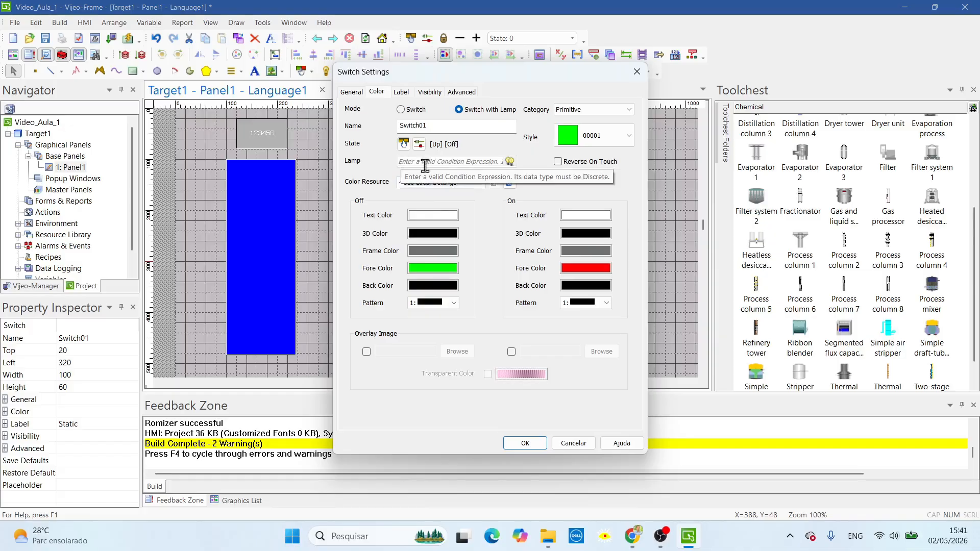
click(509, 161)
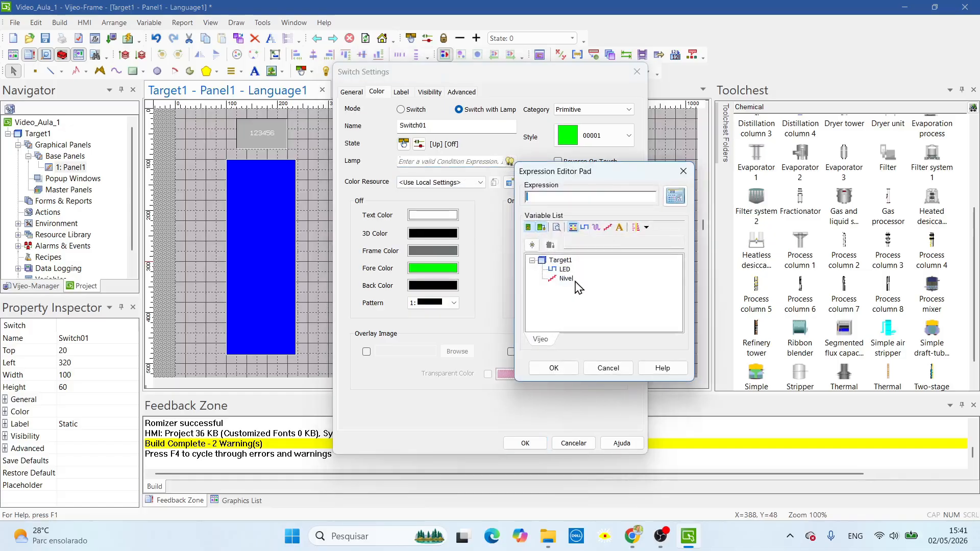
click(564, 269)
click(553, 368)
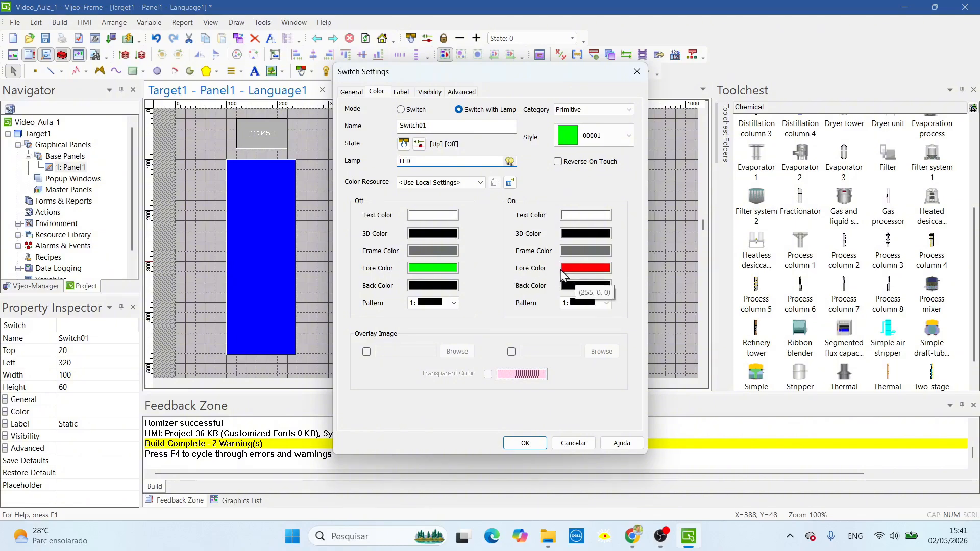
Set the switch's fore color to white for the Off state and blue (0, 0, 255) for the On state
click(438, 272)
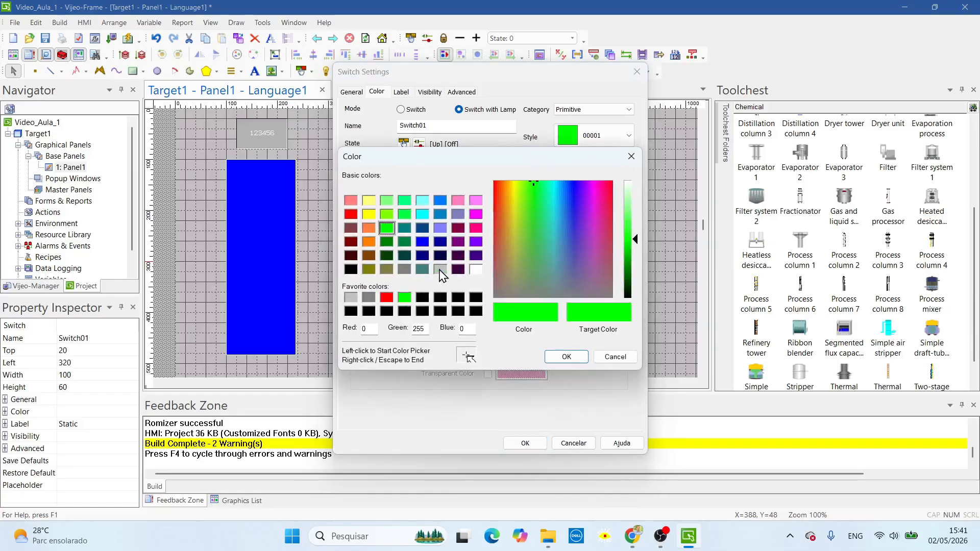
click(476, 270)
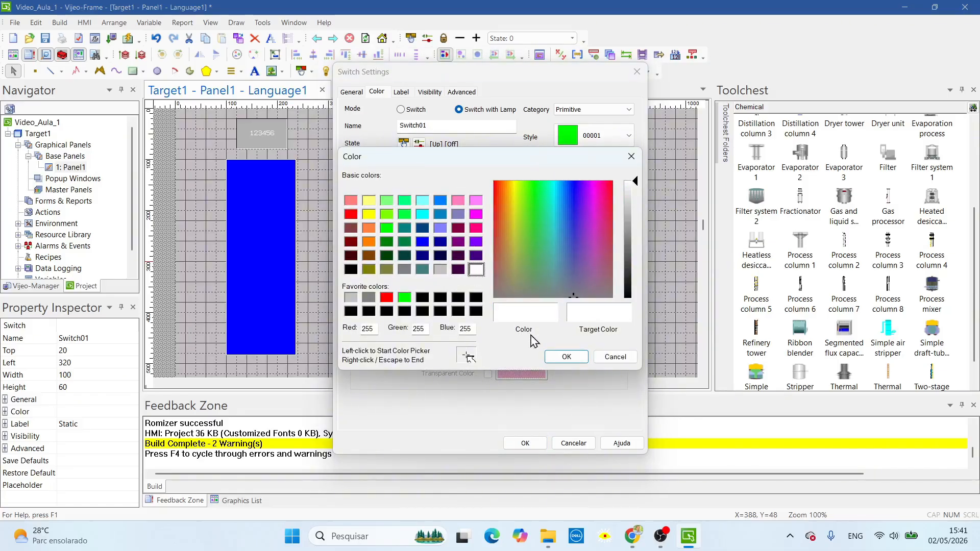
click(565, 356)
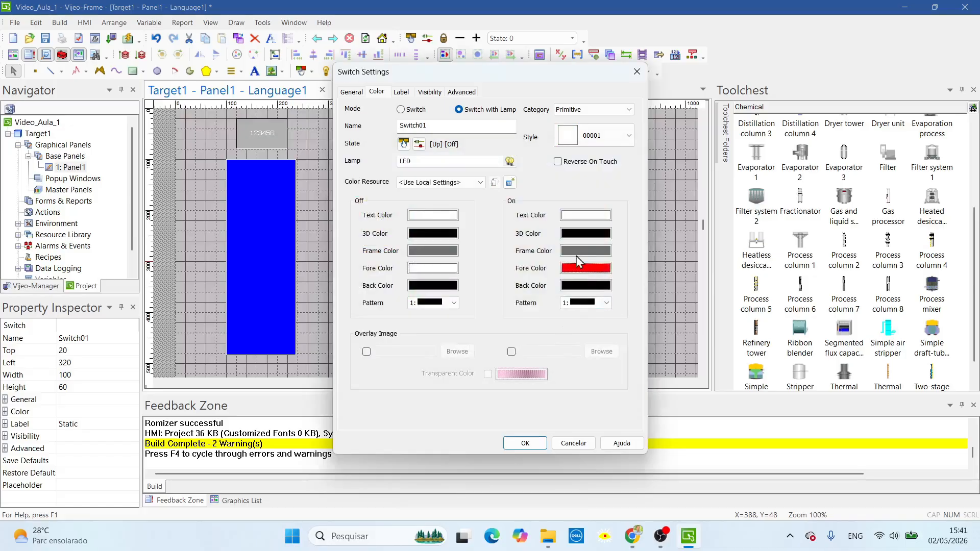
click(582, 267)
click(423, 242)
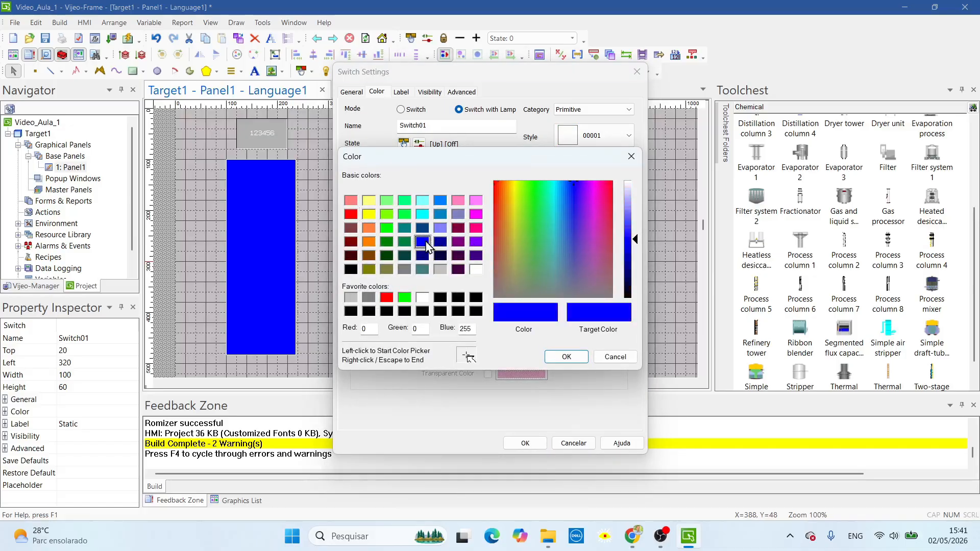
click(563, 357)
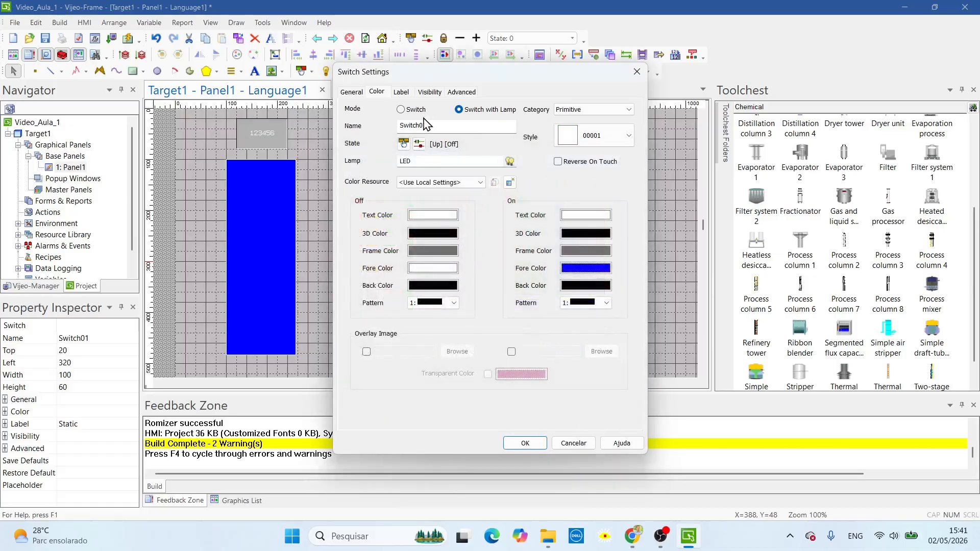
Set the switch's label type to On / Off, with the text LIGA for Off and DESLIGA for On, and review its general settings
click(401, 91)
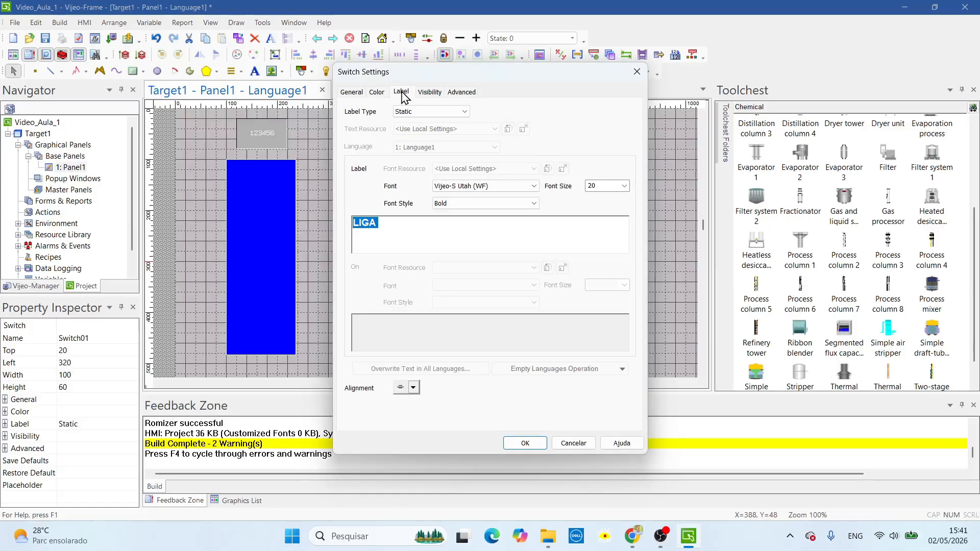
click(431, 113)
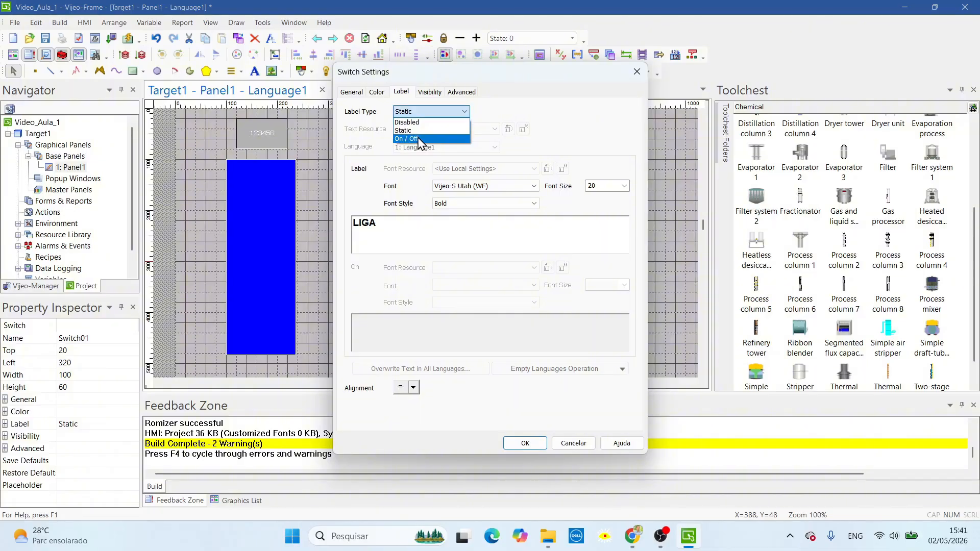
click(419, 139)
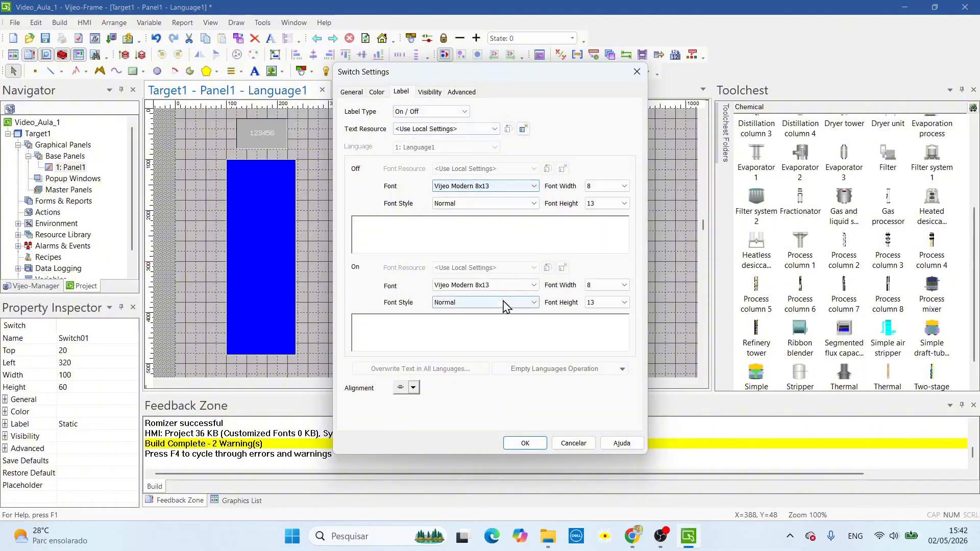
click(361, 229)
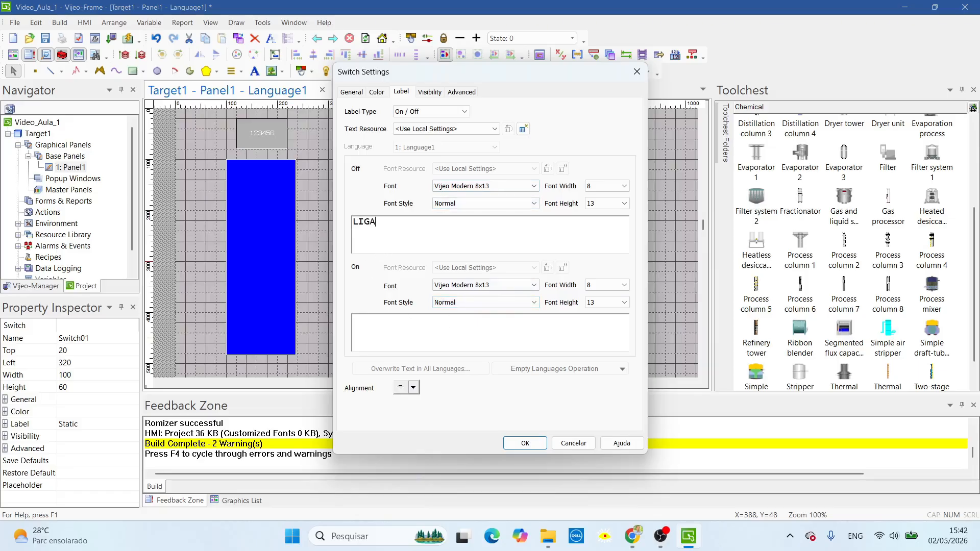
click(388, 322)
text(DESLIGA)
click(377, 92)
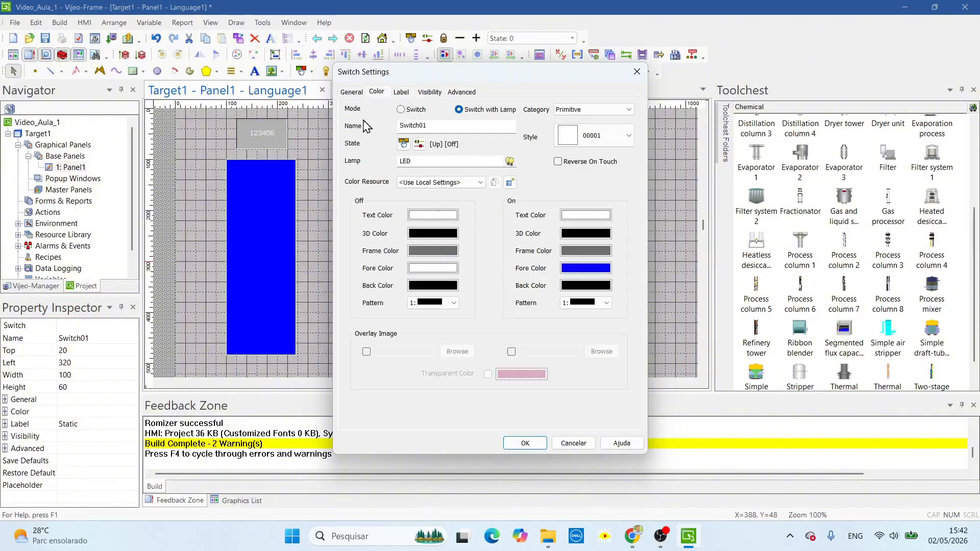
click(352, 93)
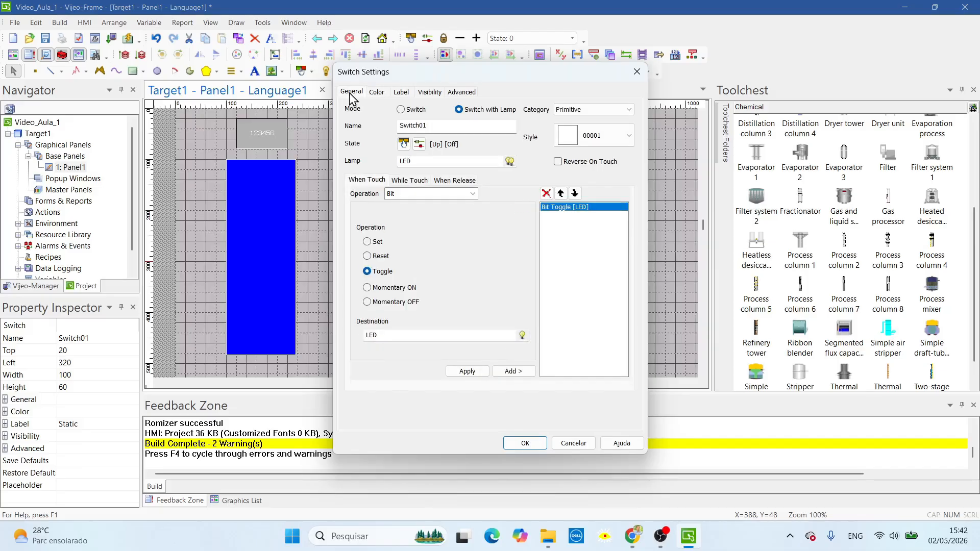
Apply the switch's label settings, and set its text color to black for both the Off and On states
click(529, 443)
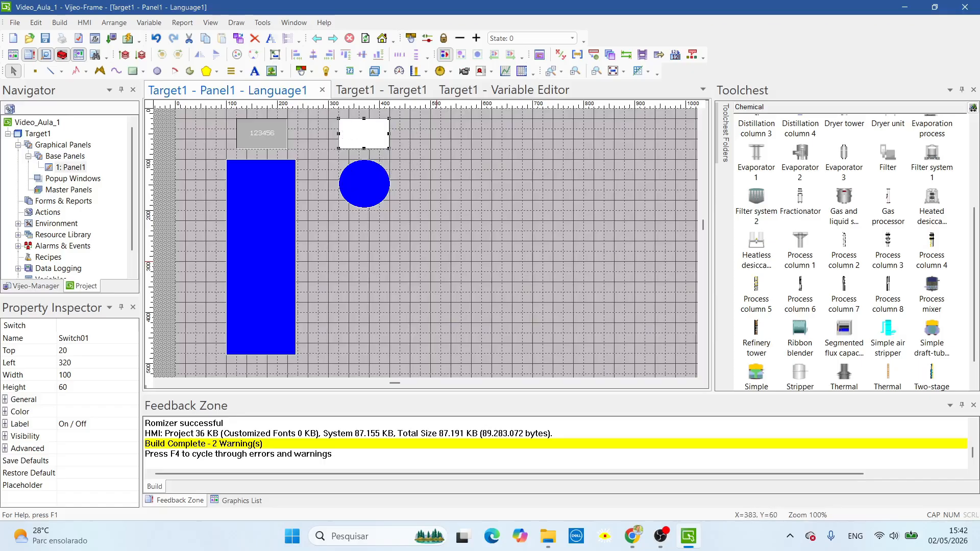
double_click(363, 131)
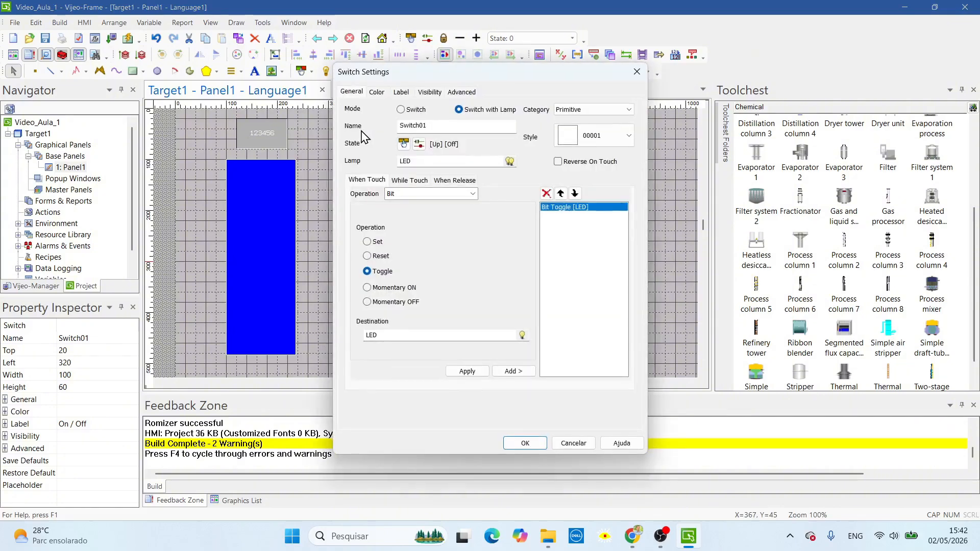
click(377, 92)
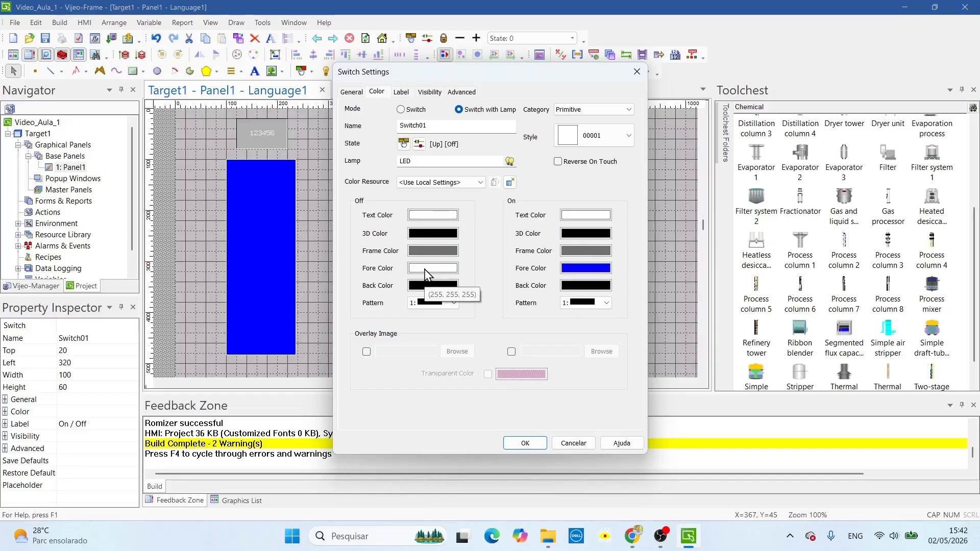
click(439, 215)
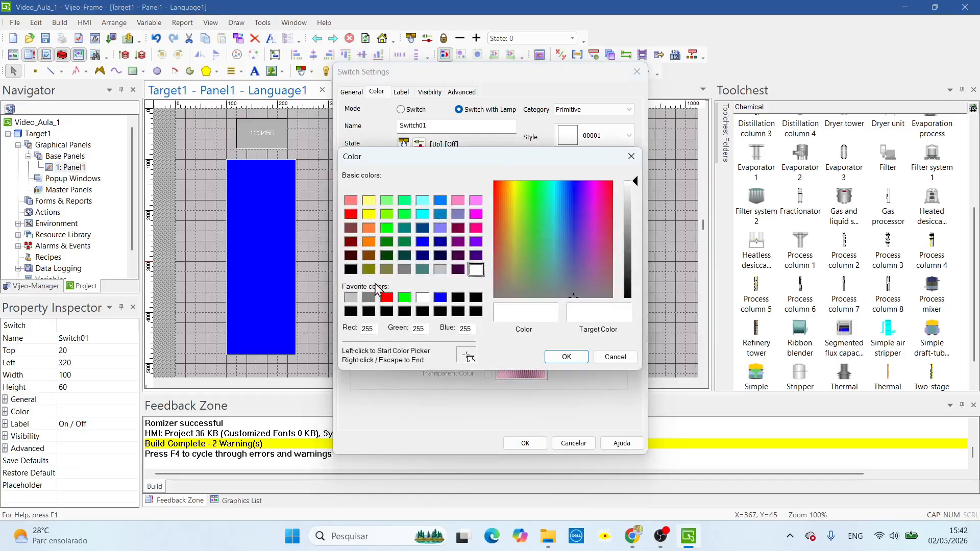
click(352, 312)
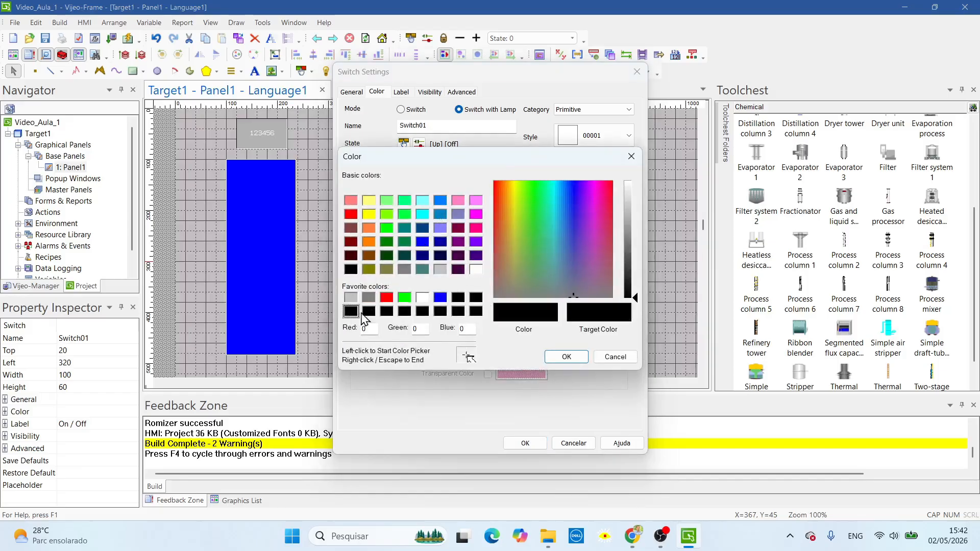
click(566, 357)
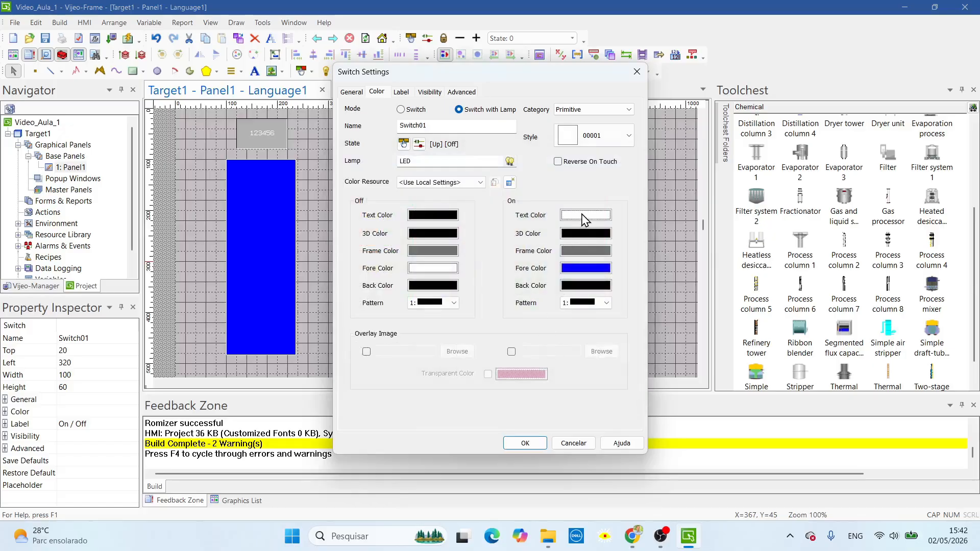
click(582, 214)
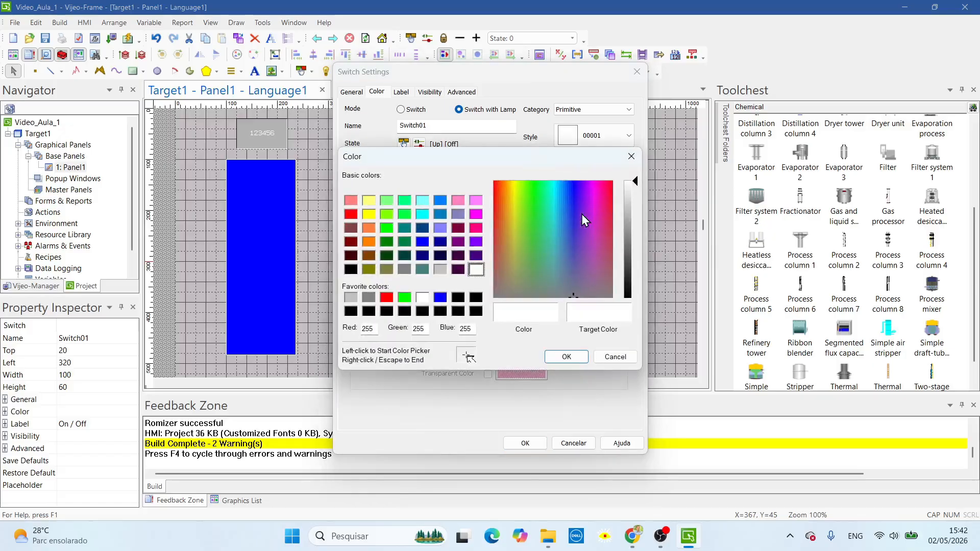
click(354, 312)
click(559, 357)
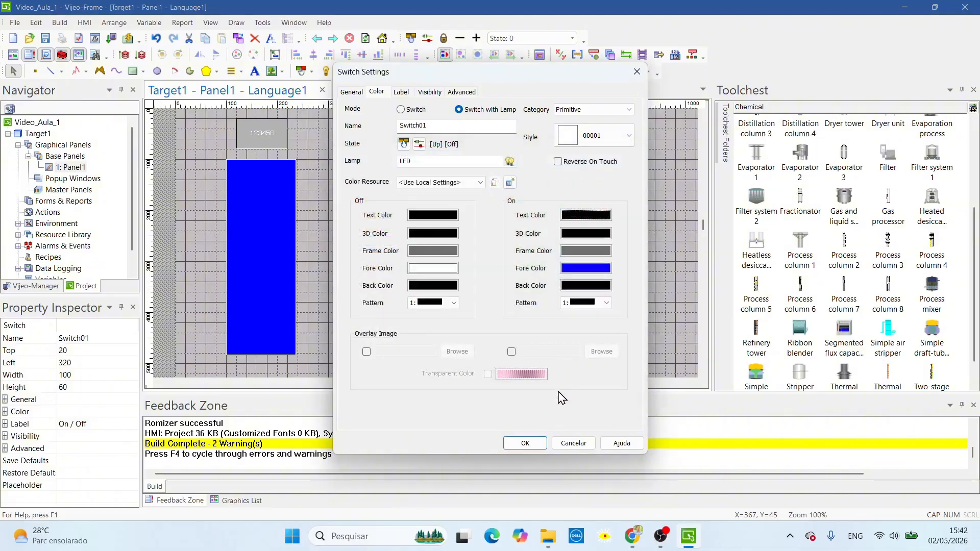
click(525, 443)
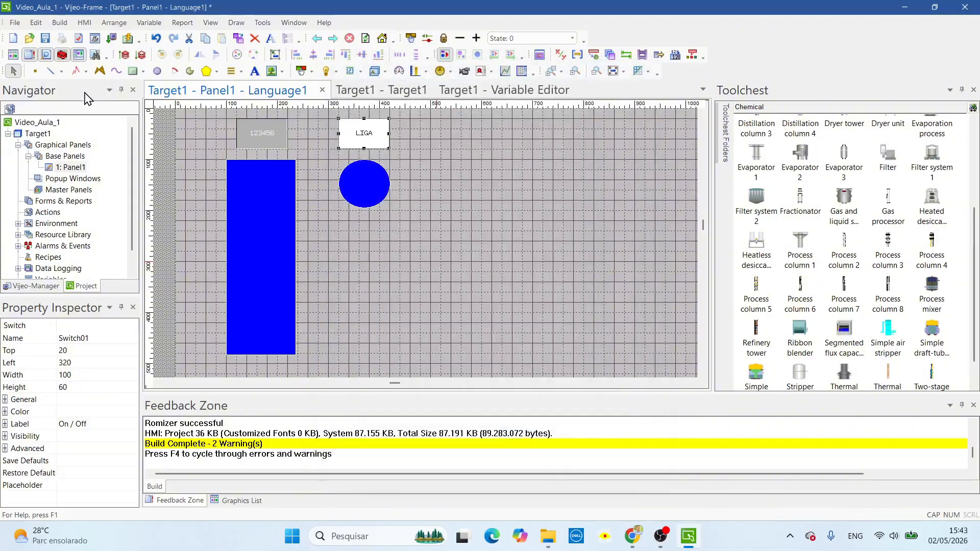
Save the project and start the device simulation for Target1
click(45, 39)
right_click(38, 136)
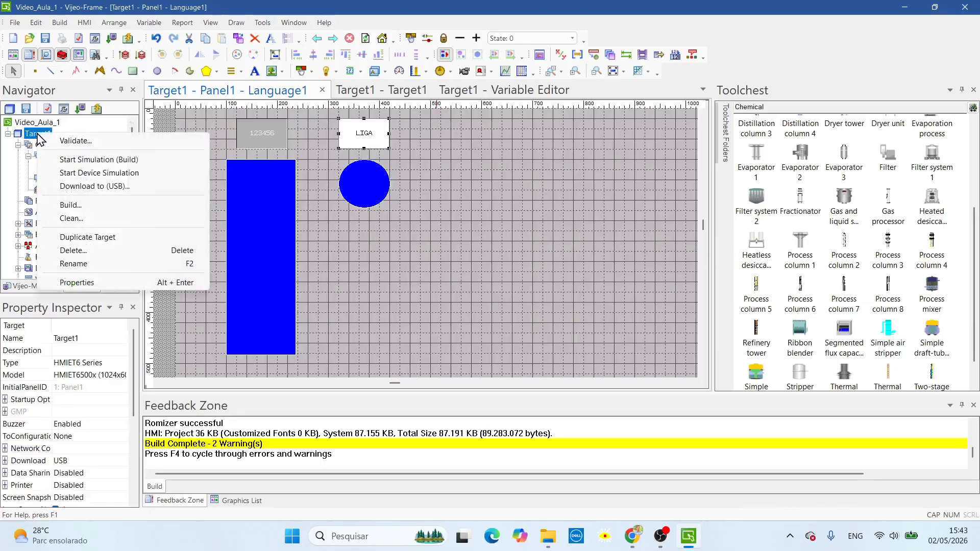
click(100, 174)
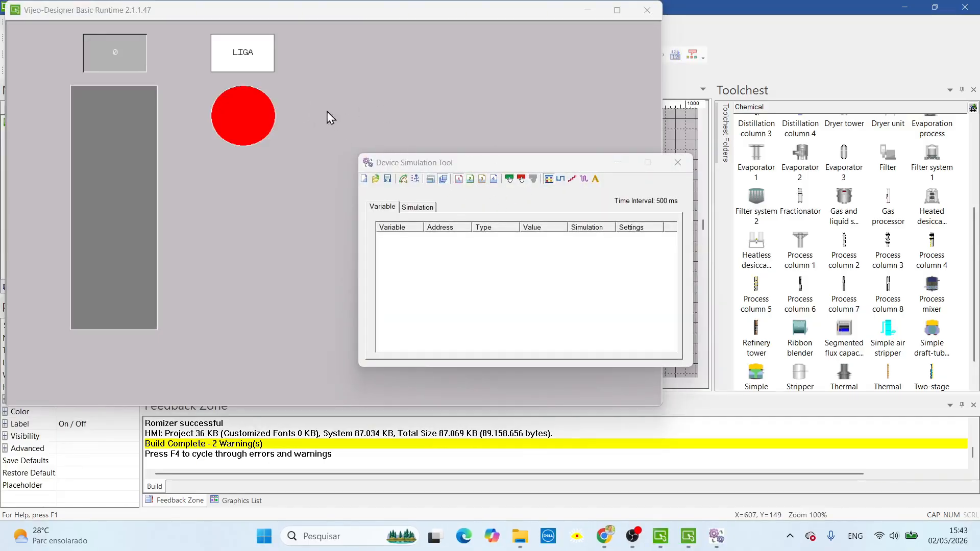
Test the LIGA/DESLIGA switch in the simulation by toggling it on, off and on again
click(255, 63)
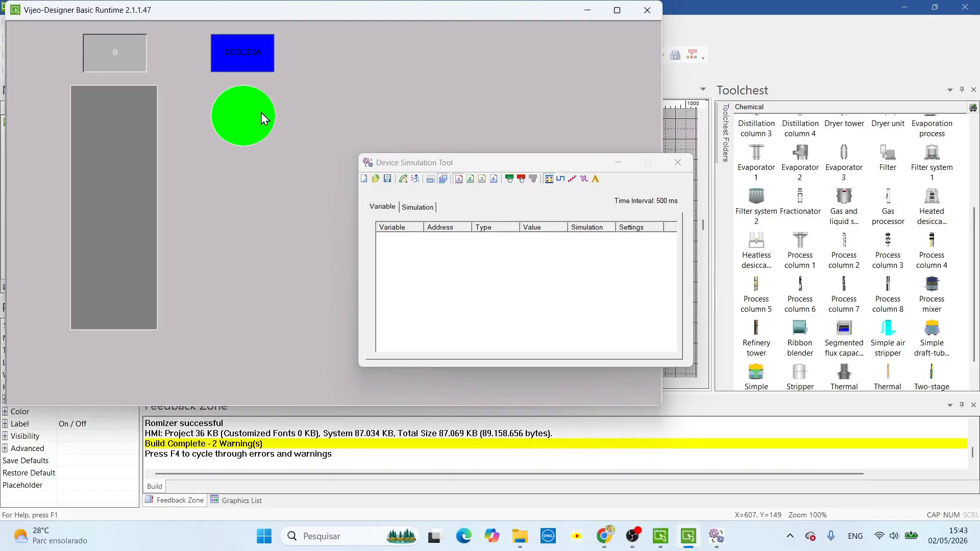
click(249, 60)
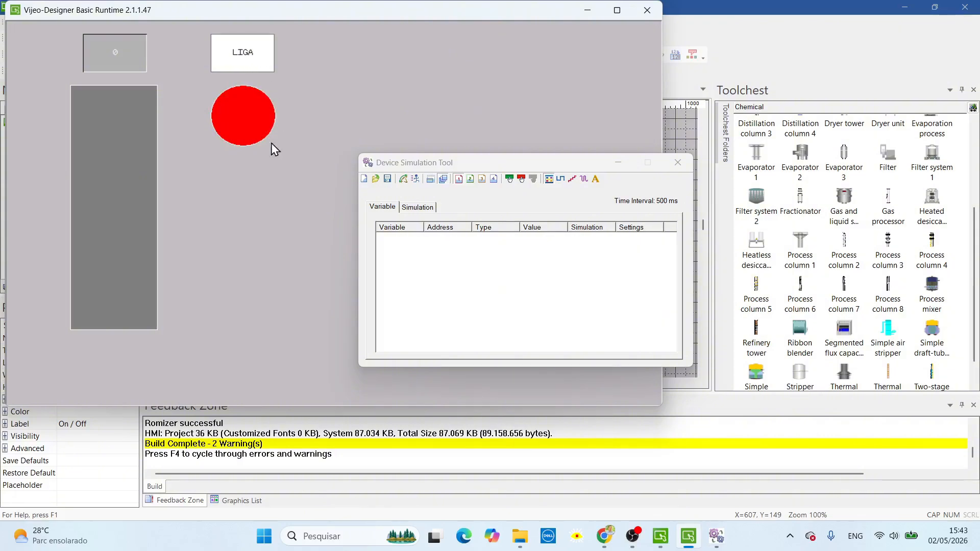
click(244, 58)
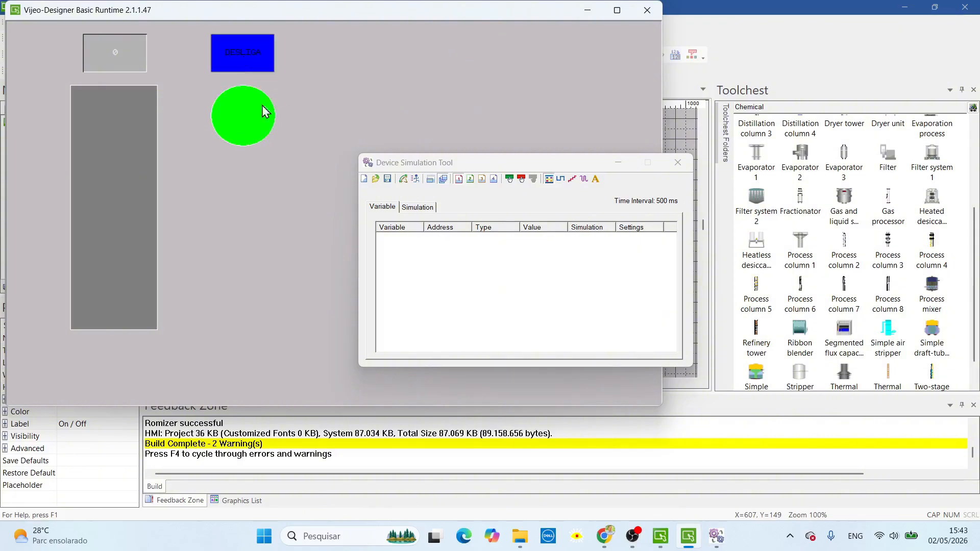